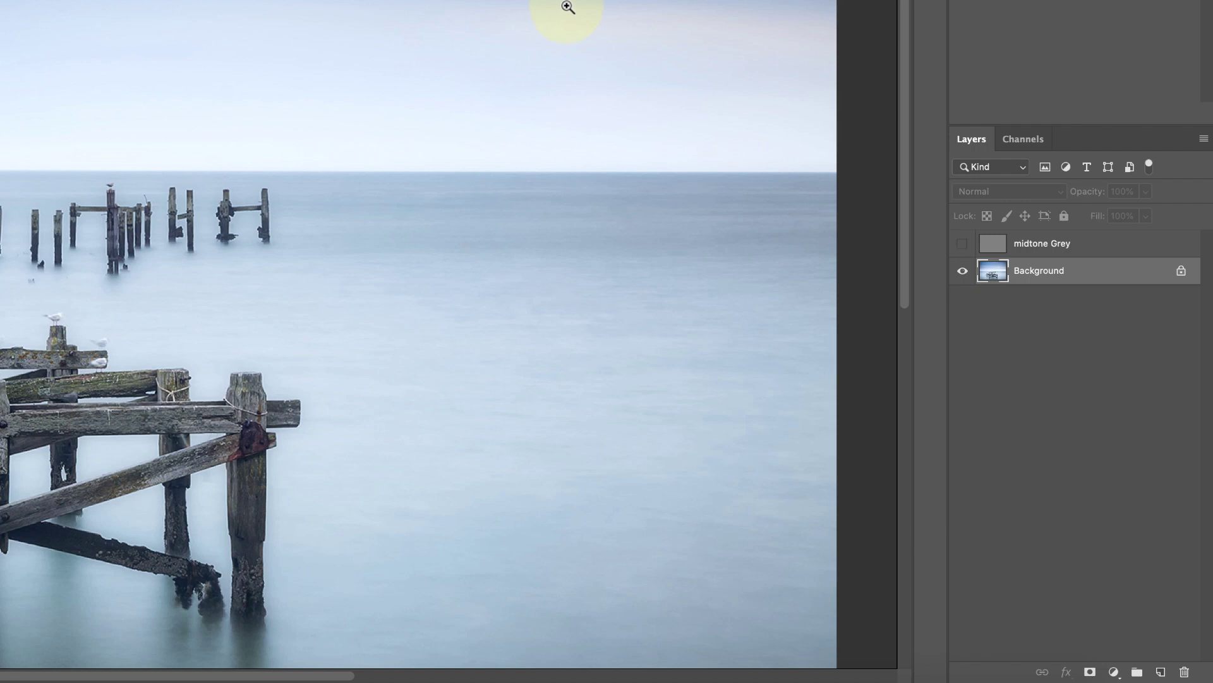
Step: Preview the midtone Grey layer at Normal, hide it again, then switch to the Image Tones chart
click(1018, 244)
click(963, 248)
click(1004, 191)
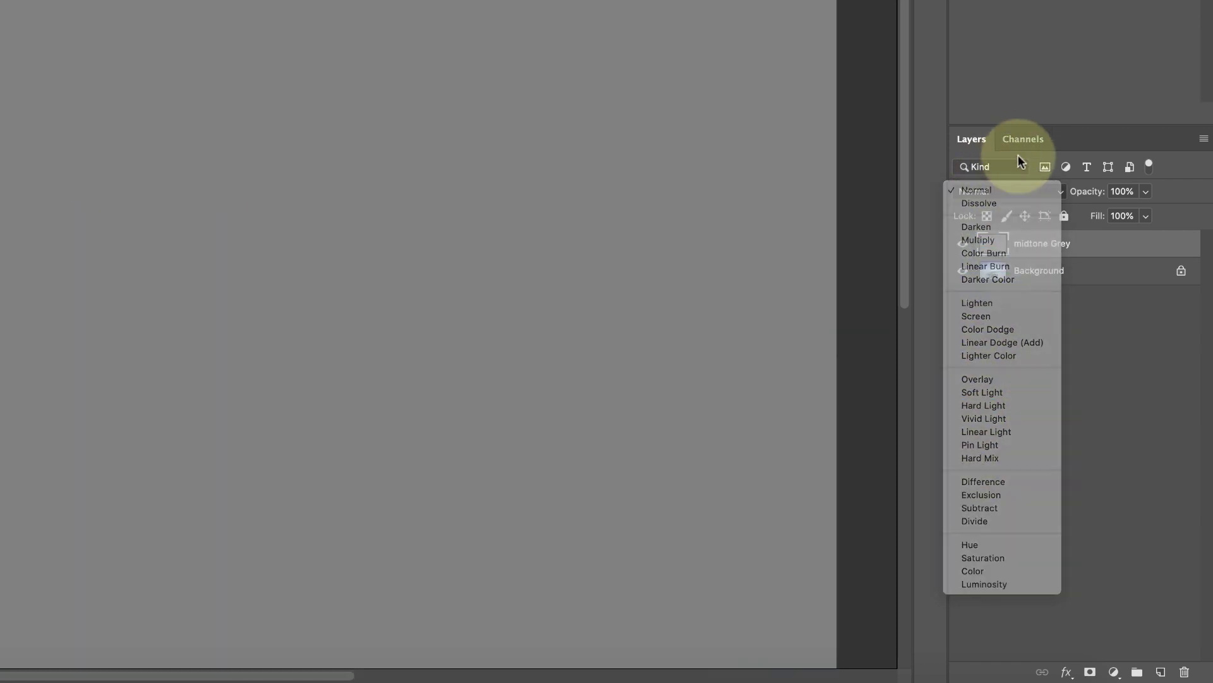
click(1018, 155)
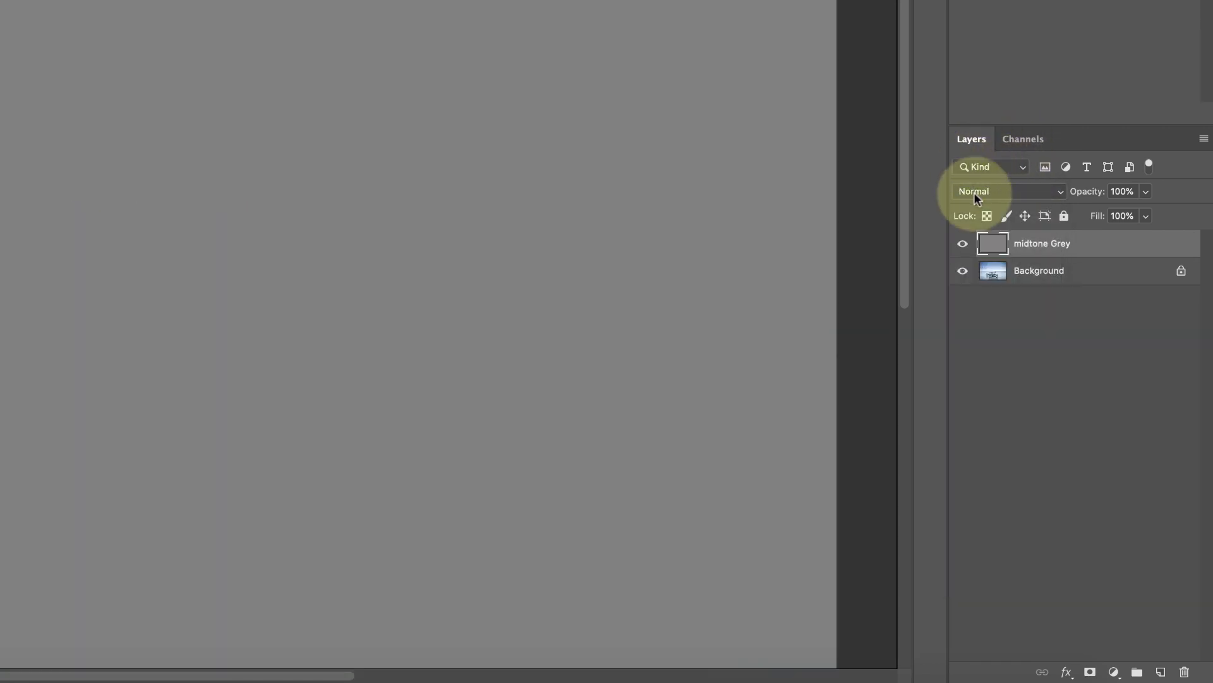
click(965, 243)
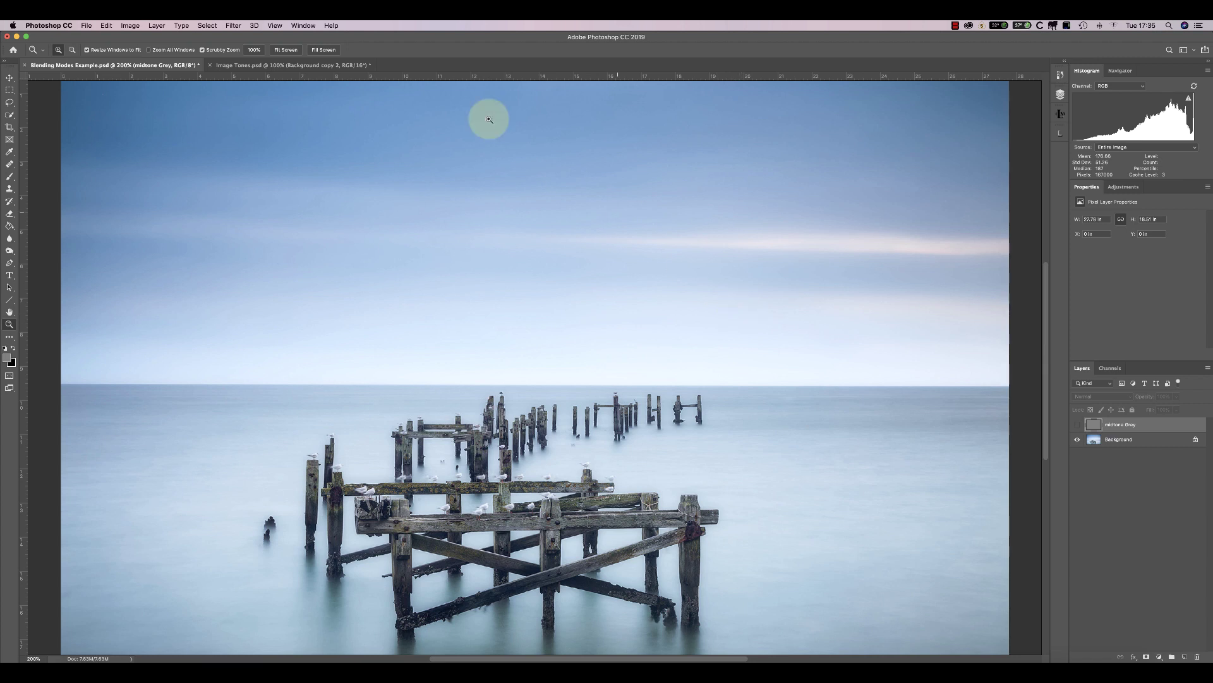
click(301, 65)
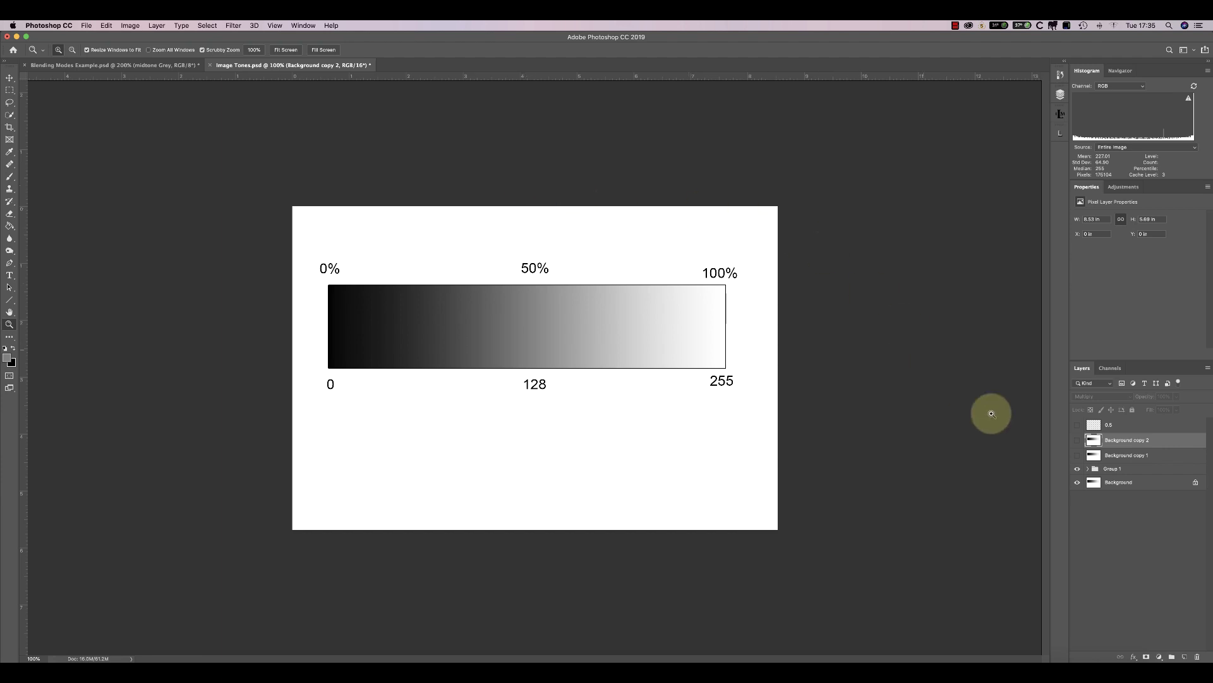
Step: Show the 0, 0.5 and 1 value labels and select the Background copy 2 layer
click(1077, 425)
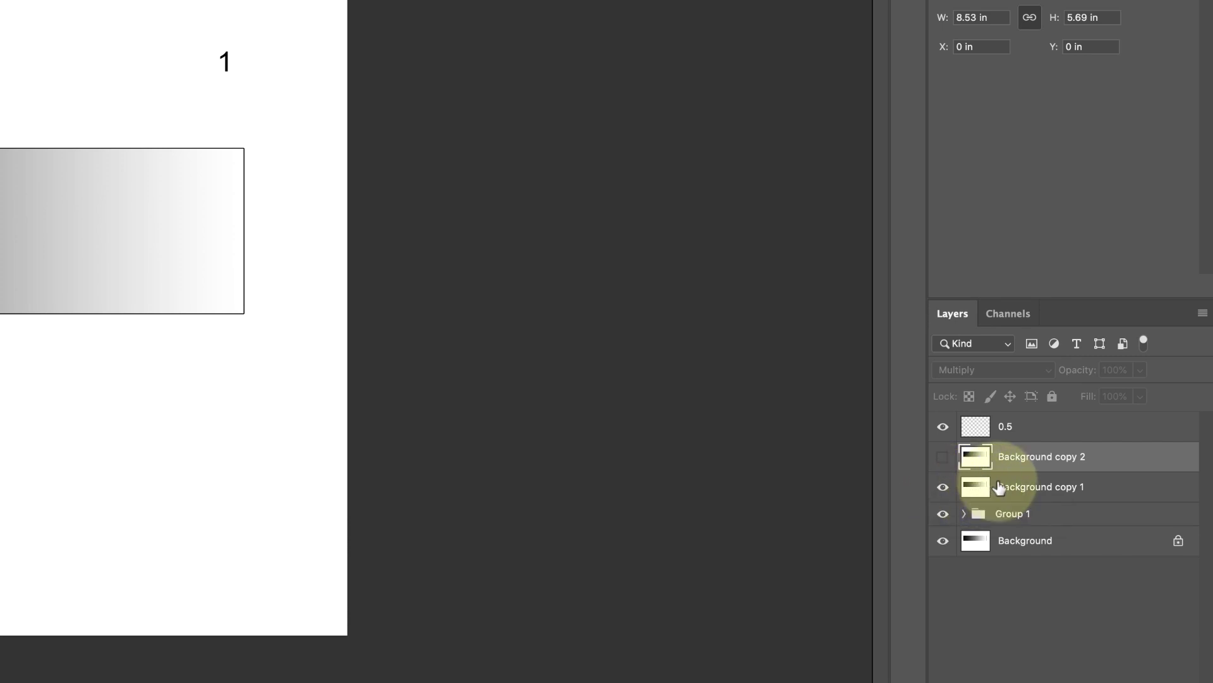
click(996, 456)
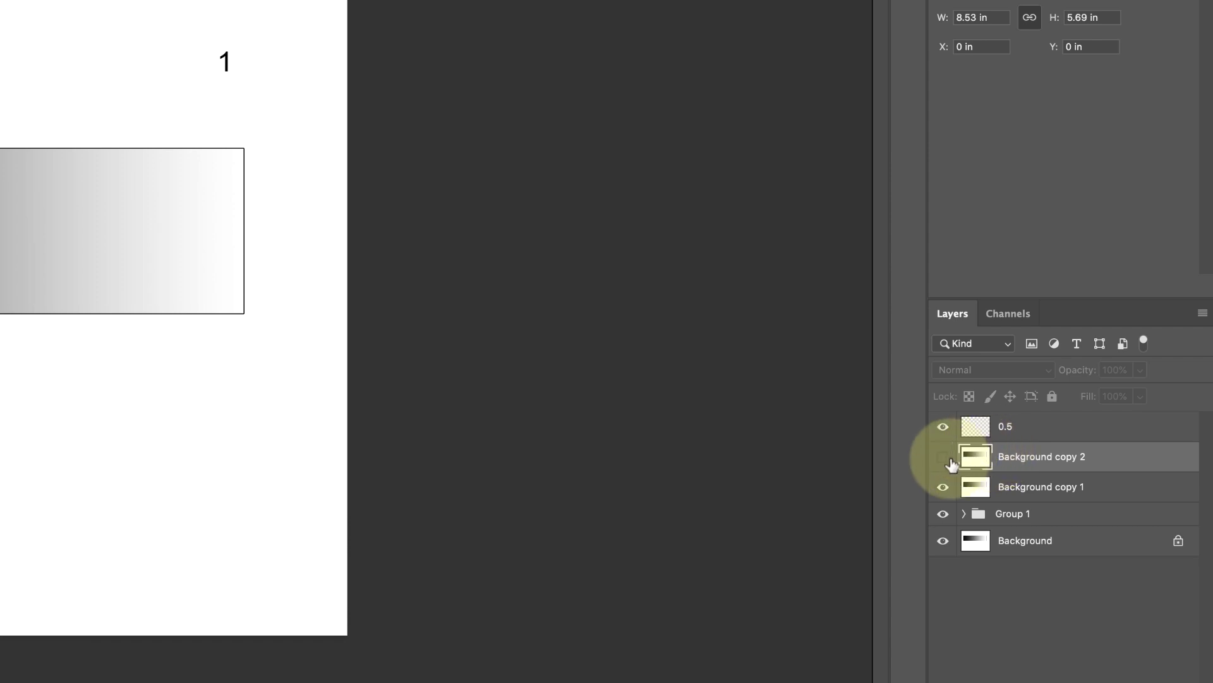
Step: Set the Background copy 2 gradient to Multiply, toggle it to compare, then hide it
click(942, 457)
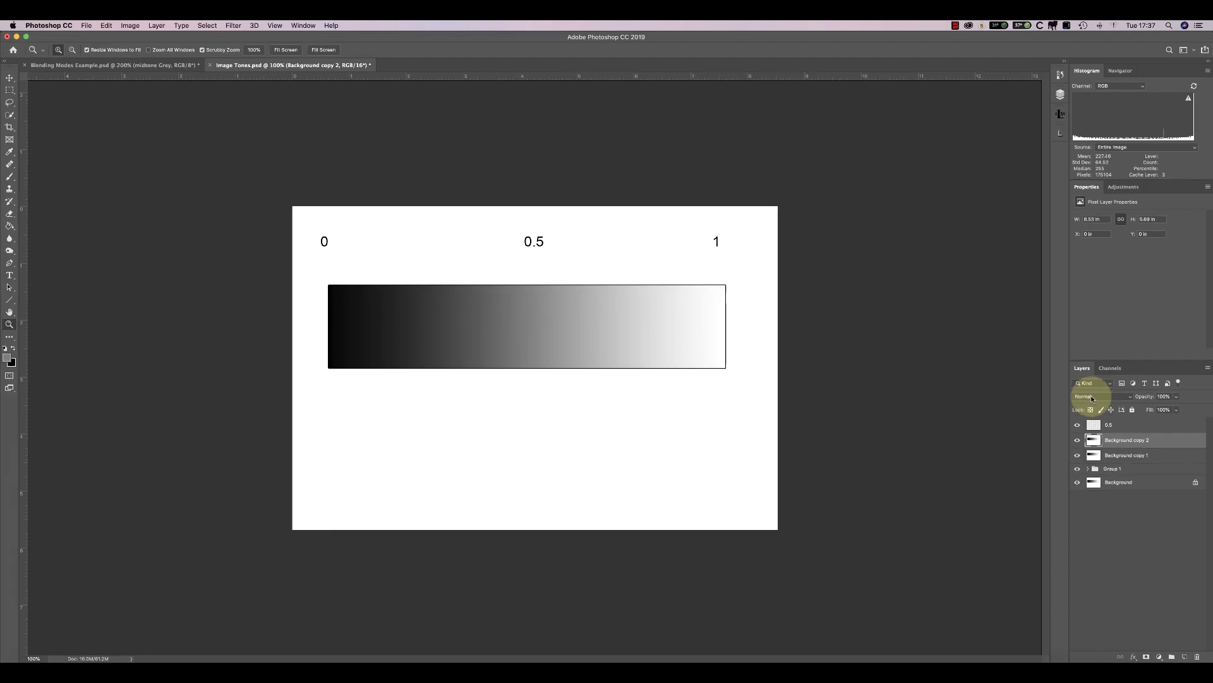
click(988, 373)
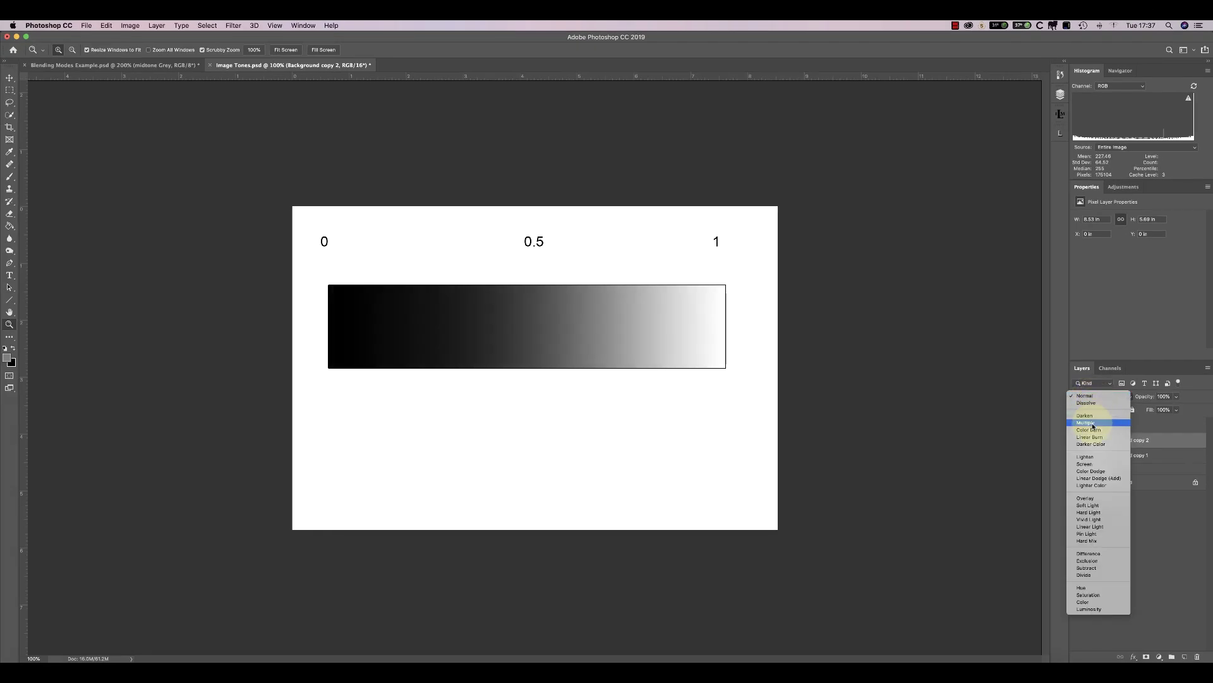
click(1092, 423)
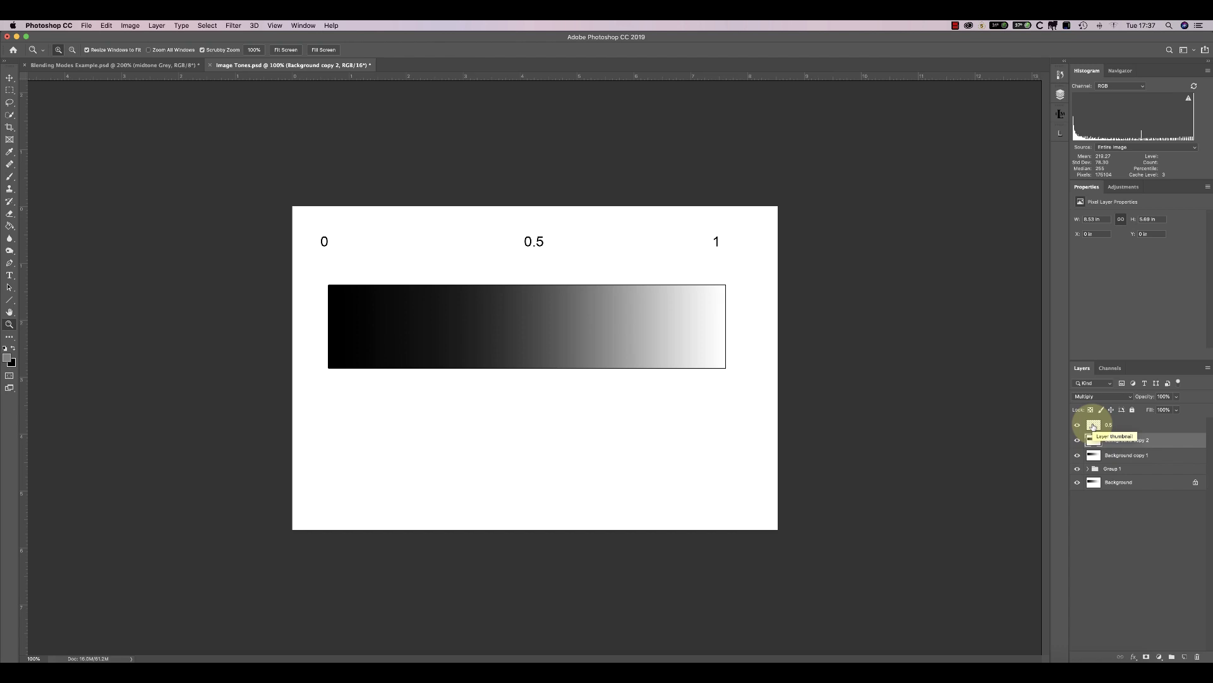
click(1078, 440)
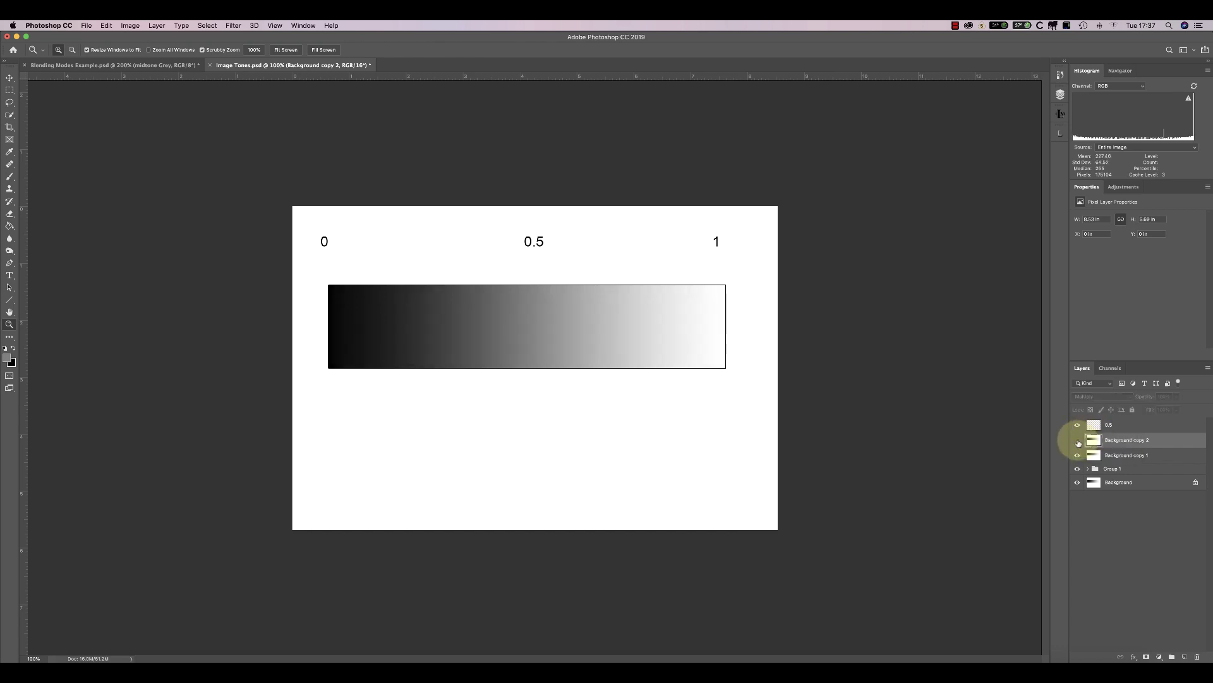
click(1078, 441)
click(1078, 442)
click(1078, 442)
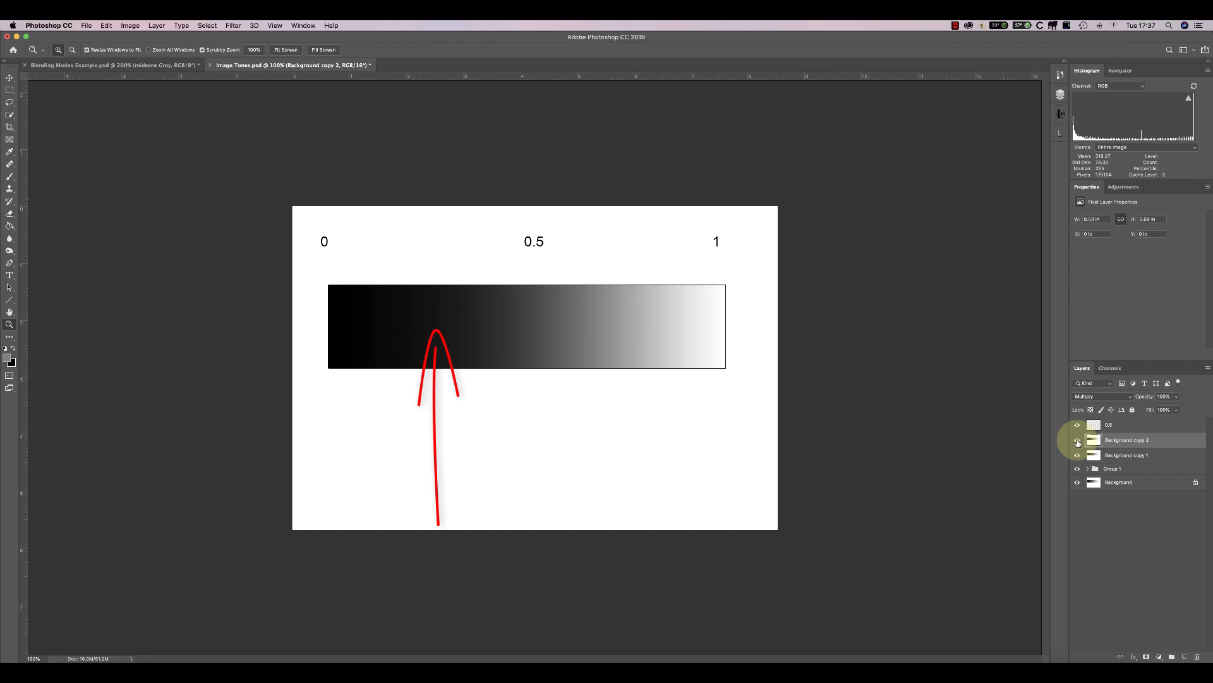
click(1077, 441)
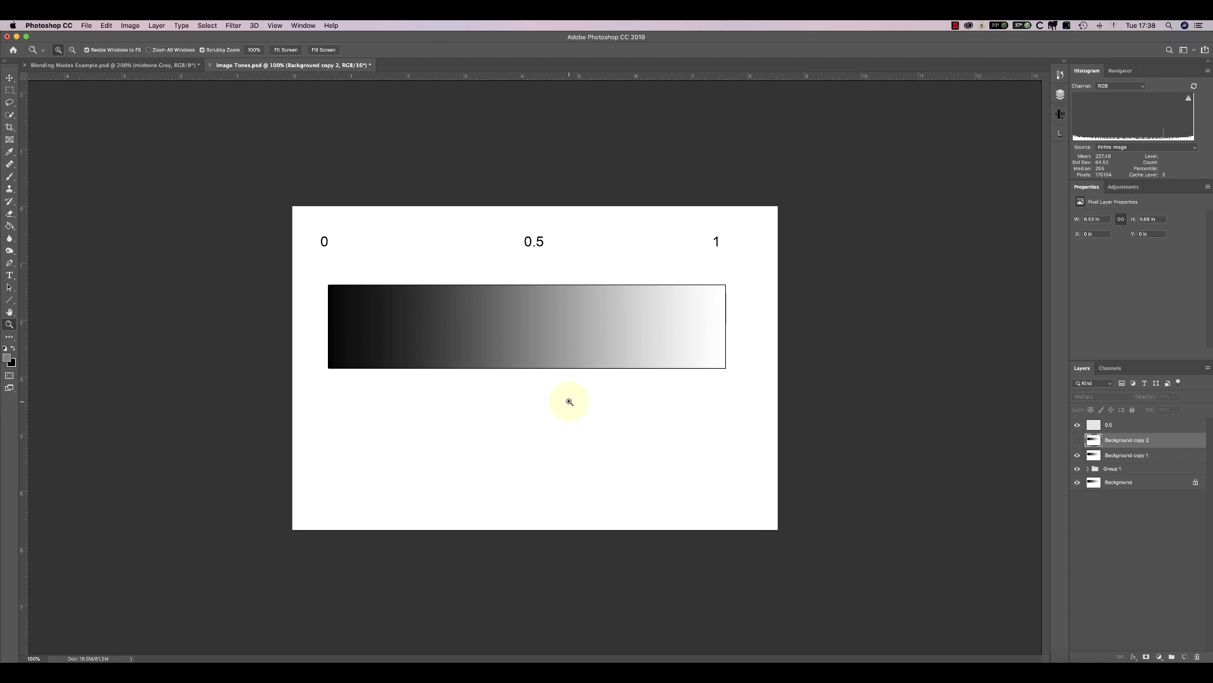
Step: In the pier photo, duplicate the Background layer as Background copy
click(141, 65)
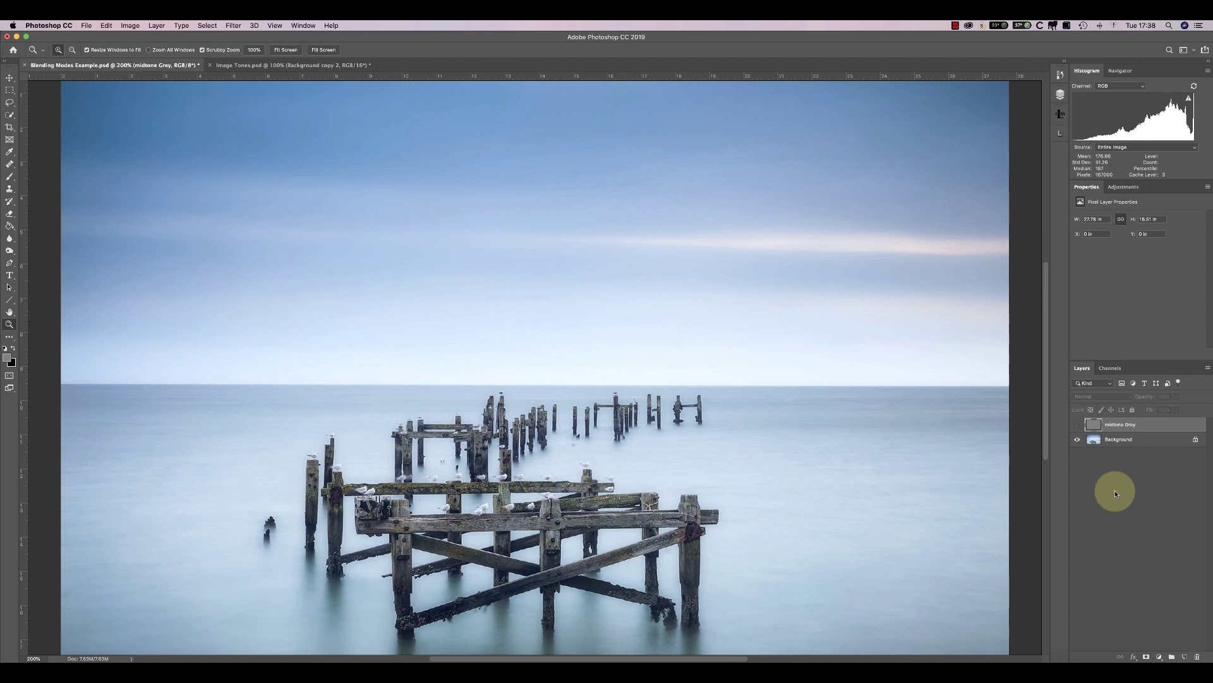
right_click(1098, 442)
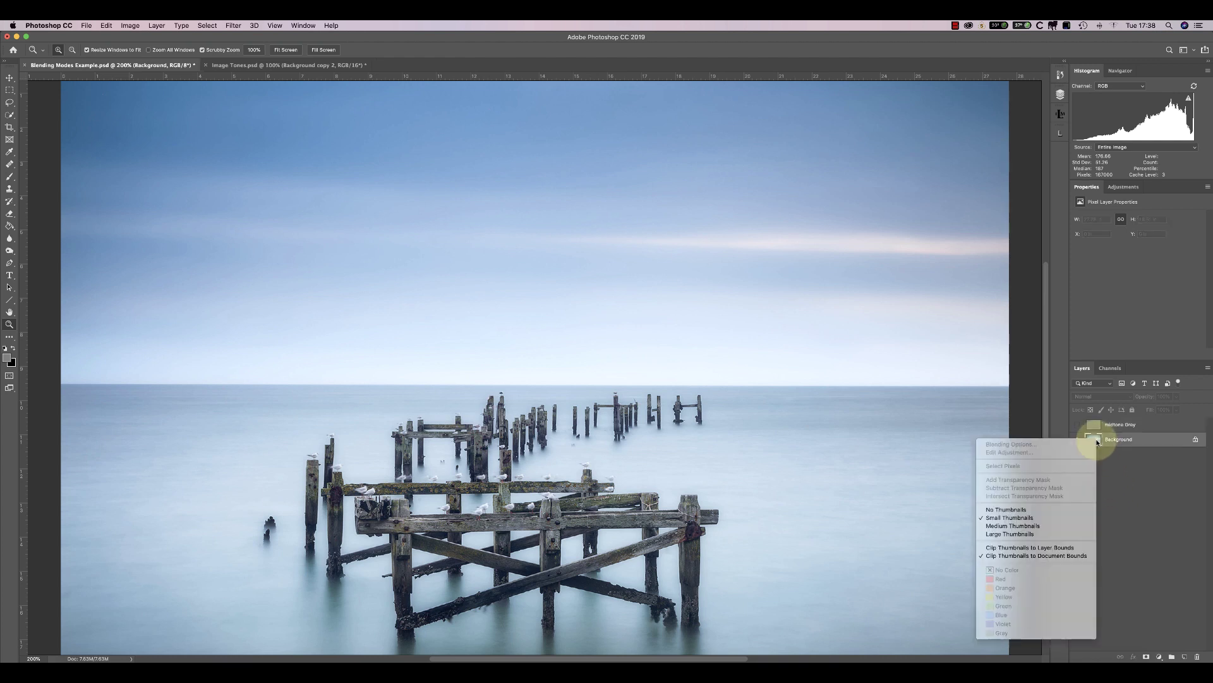
right_click(1142, 437)
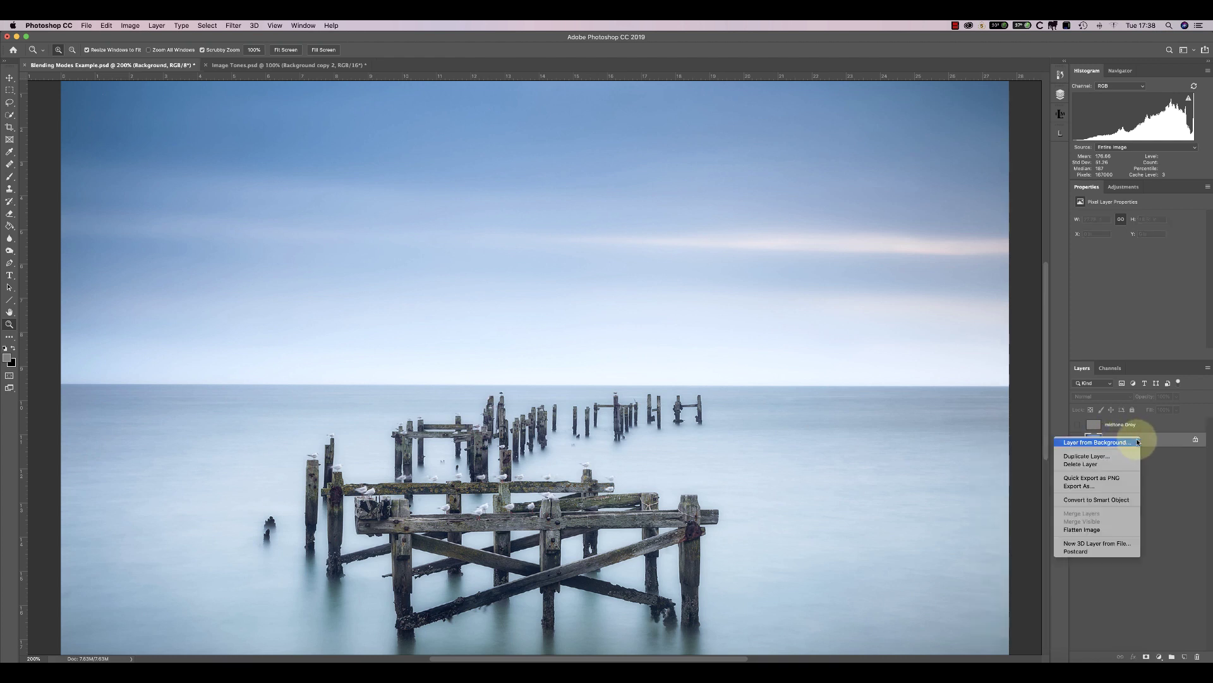
click(1101, 456)
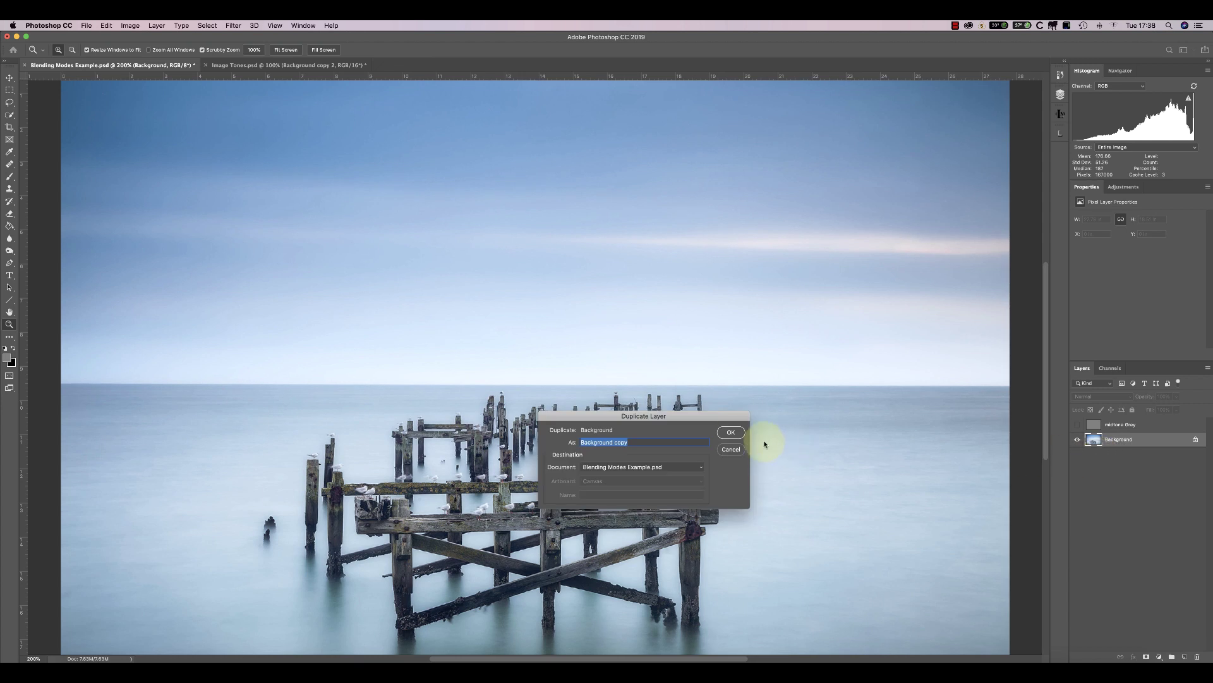
click(732, 434)
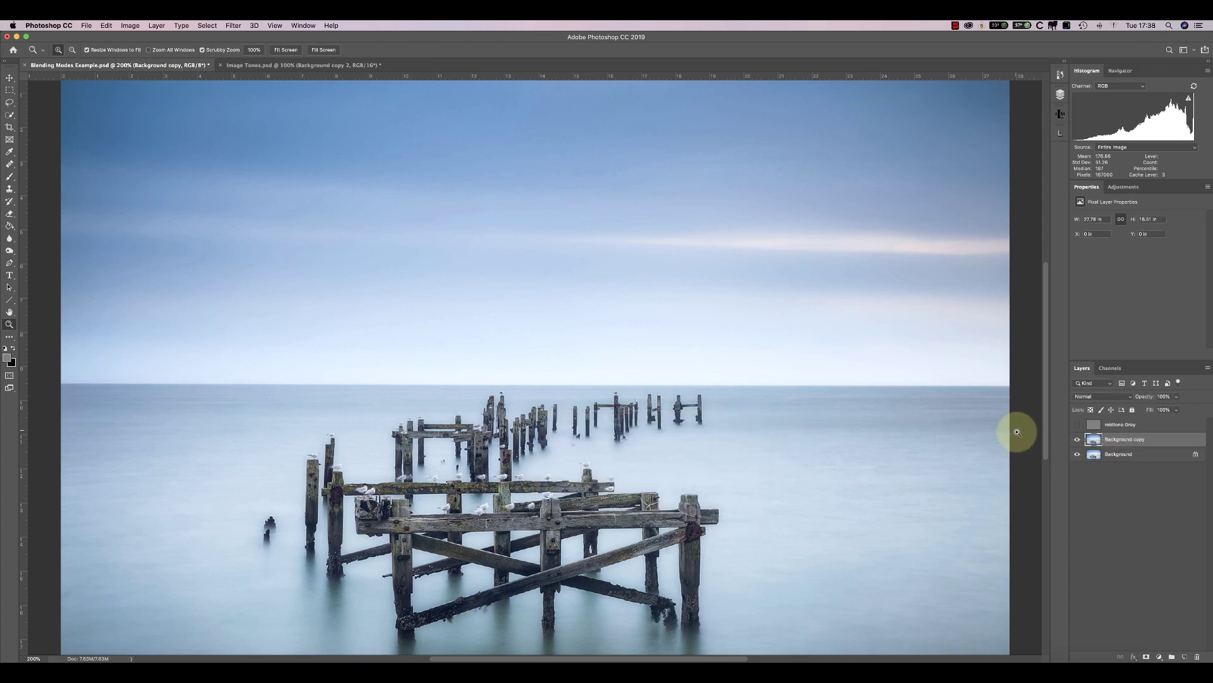
Step: Set Background copy to Multiply blending at 41% opacity
click(1116, 397)
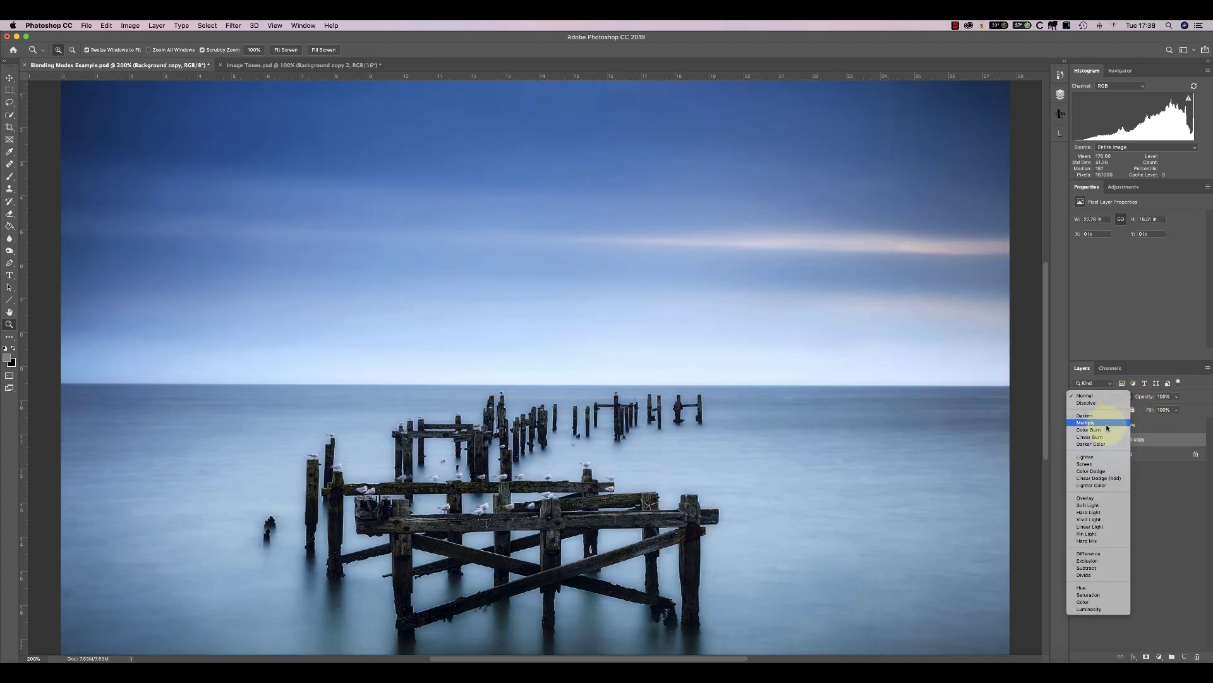
click(1103, 423)
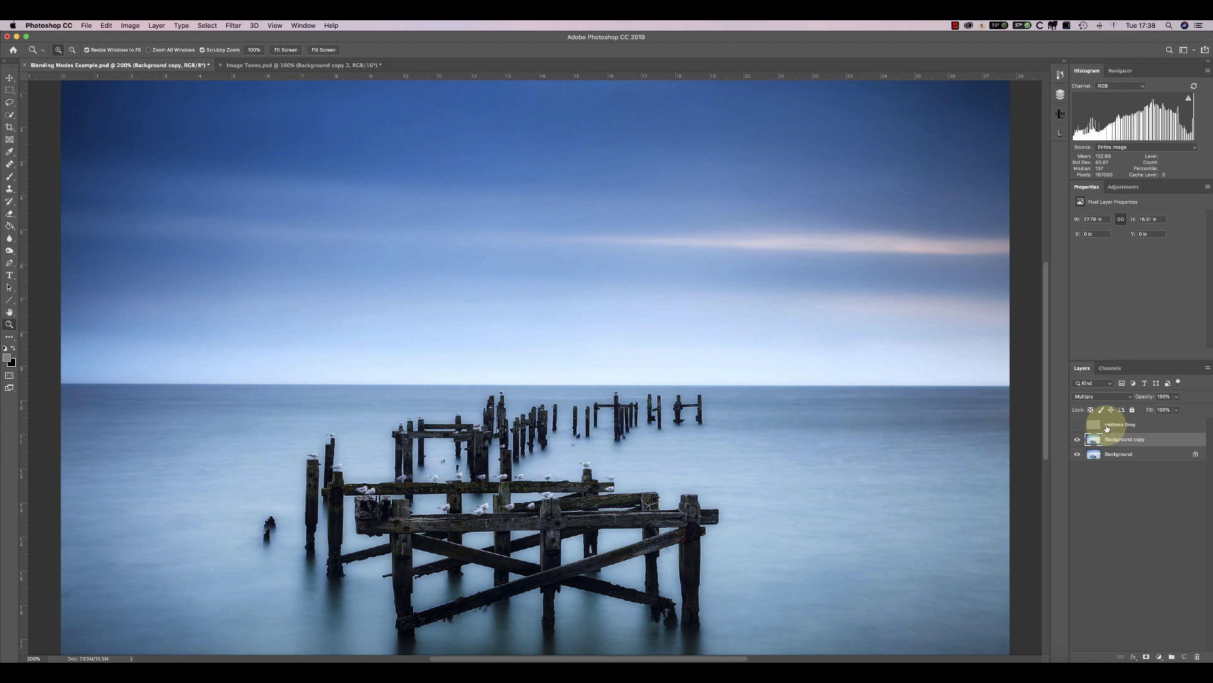
click(1177, 396)
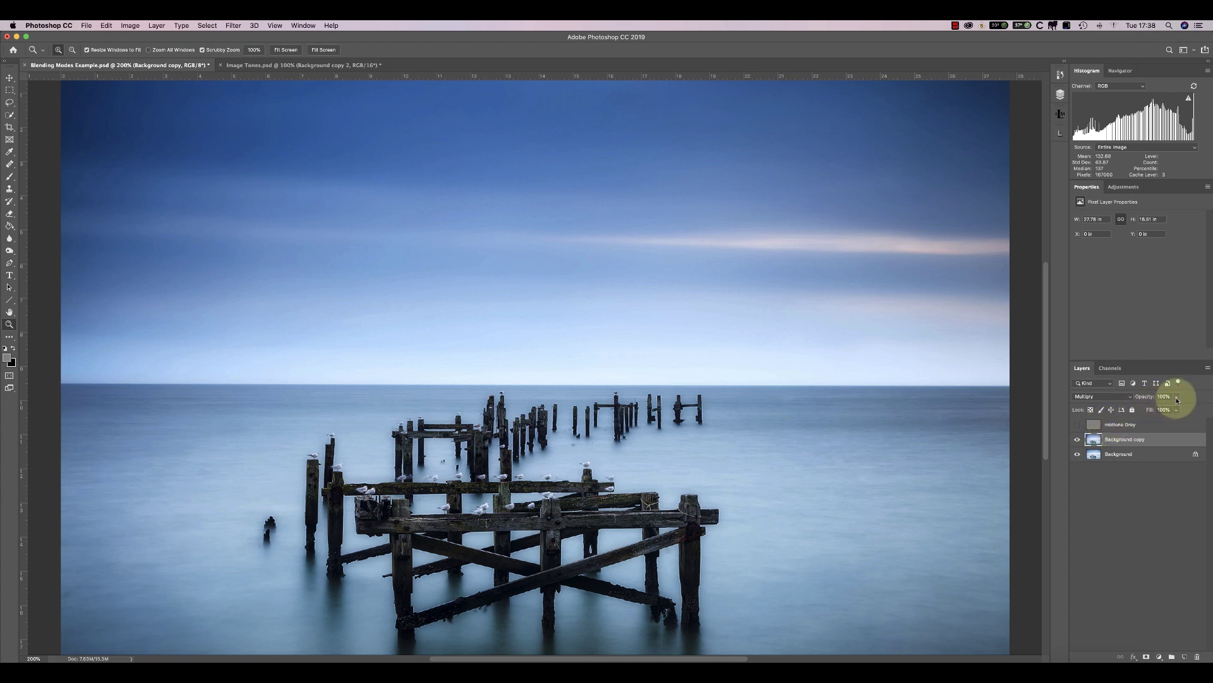
drag(1177, 407, 1151, 408)
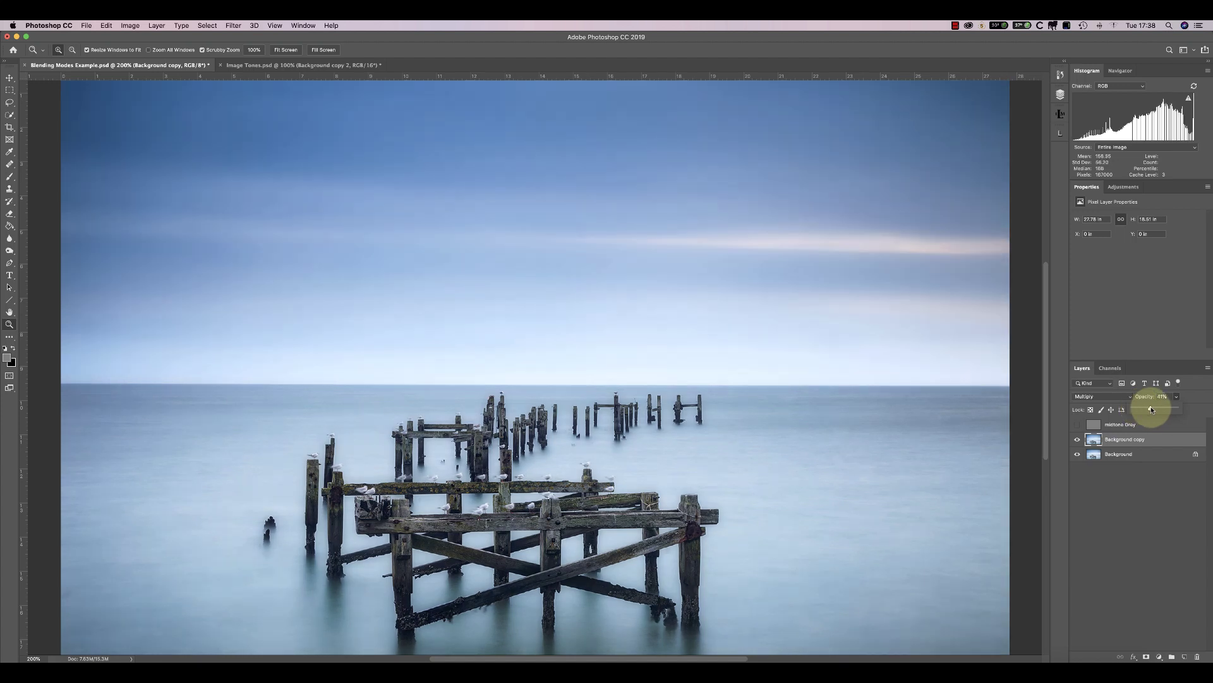
click(1100, 502)
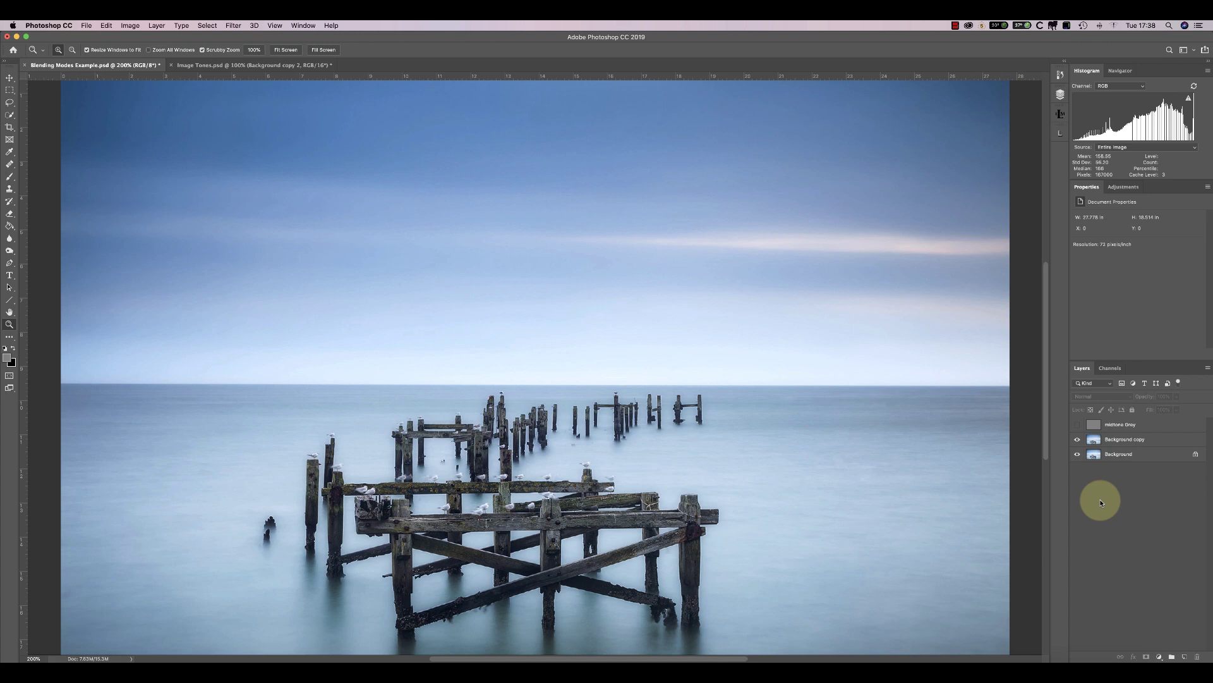
Step: Add a Curves adjustment layer above Background copy and hide Background copy
click(1098, 439)
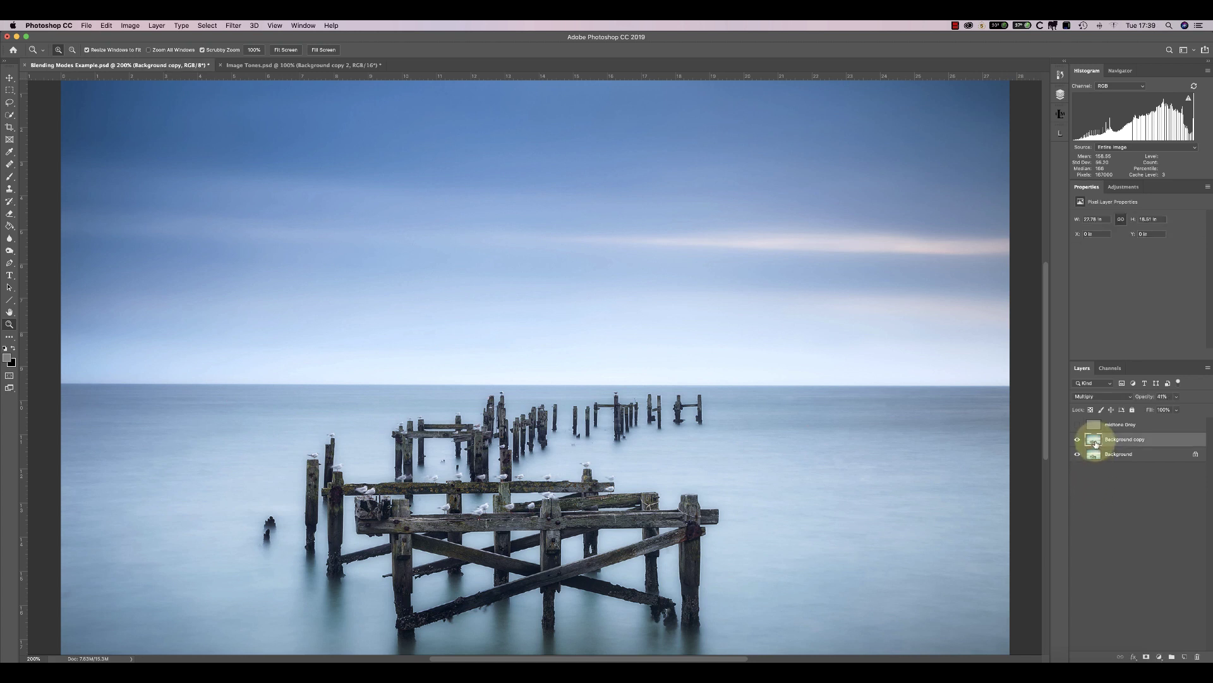
click(1123, 186)
click(1122, 210)
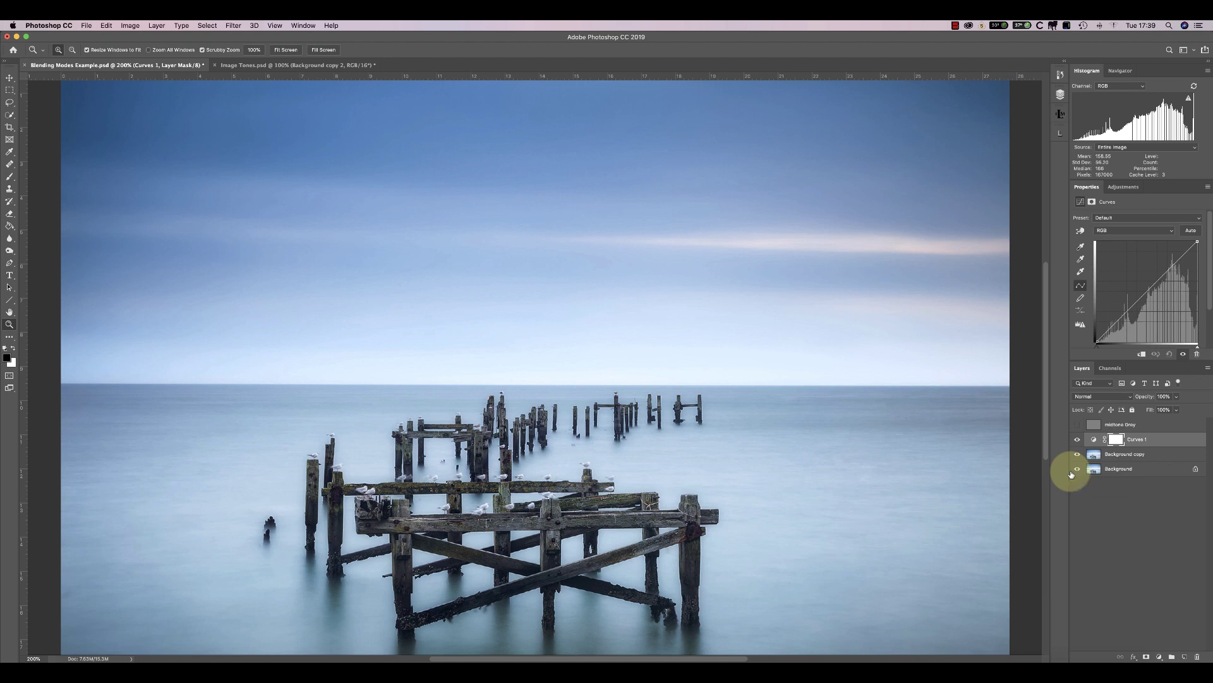
click(1078, 453)
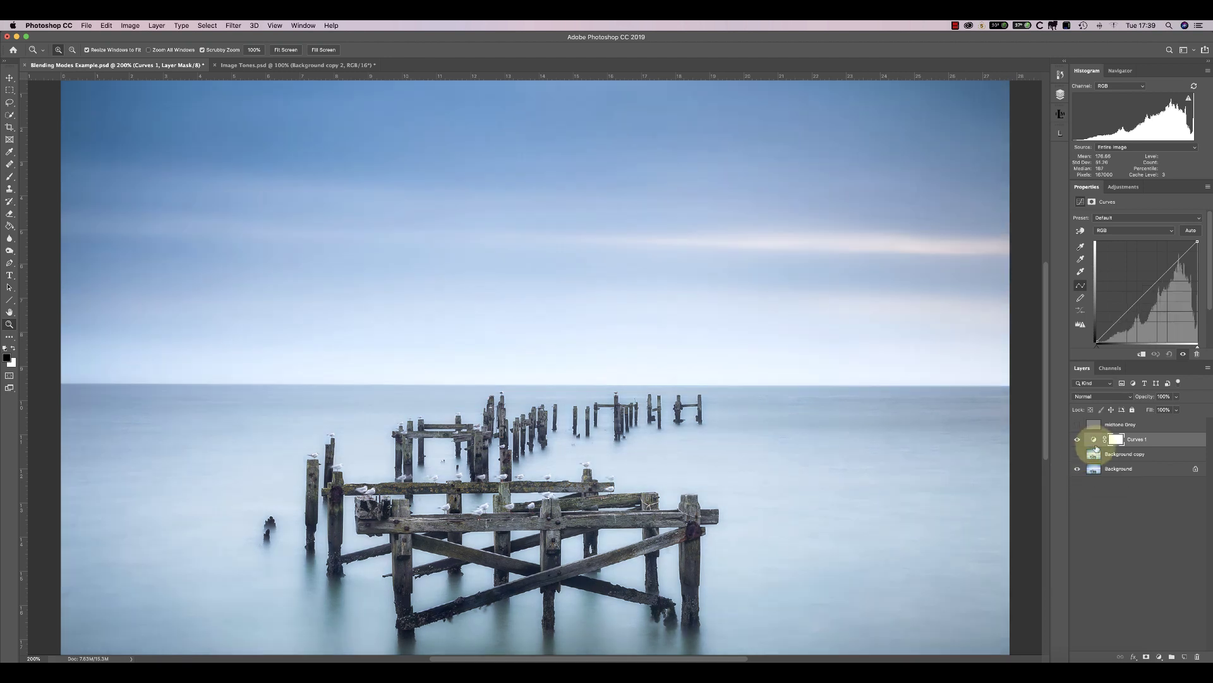
Step: Set Curves 1 to Multiply at about 46% opacity and toggle it to compare
click(1095, 439)
click(1101, 397)
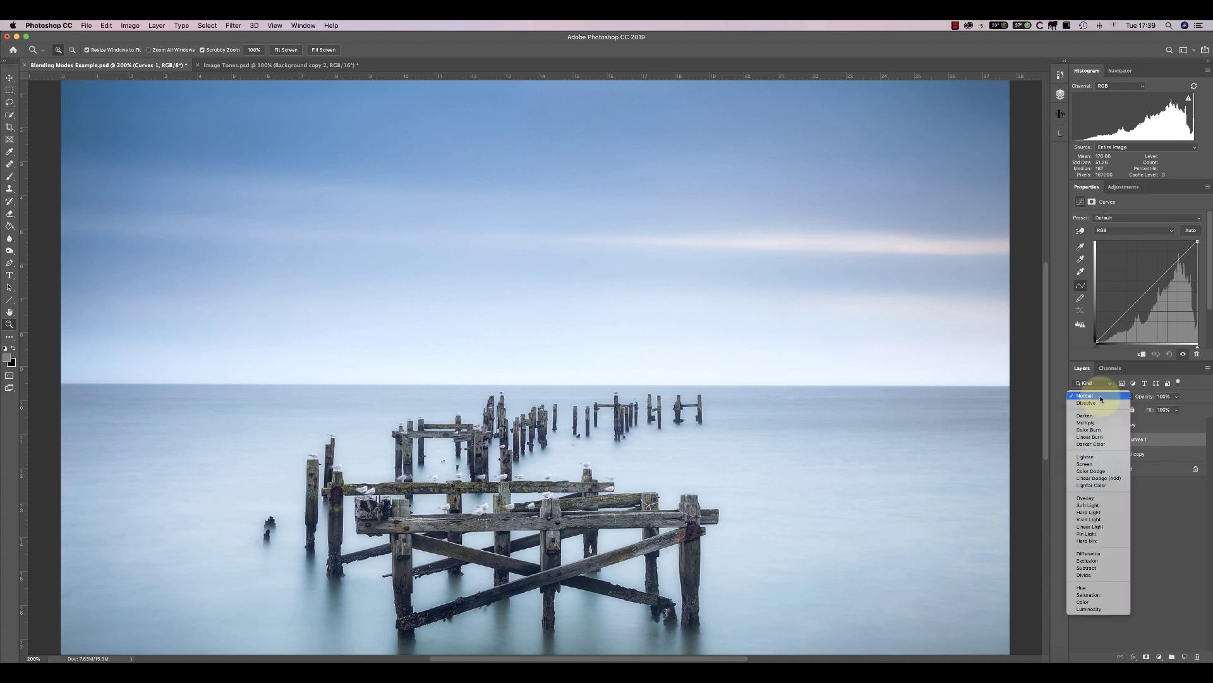
click(1090, 423)
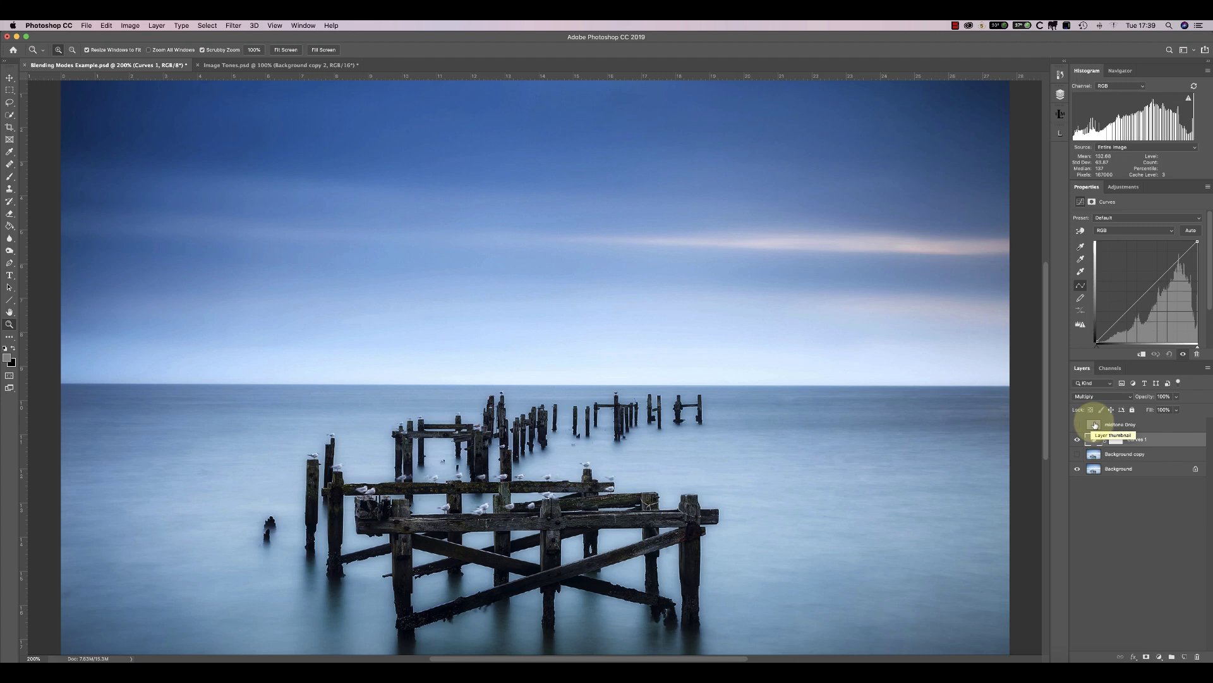
click(1177, 396)
drag(1179, 409, 1152, 409)
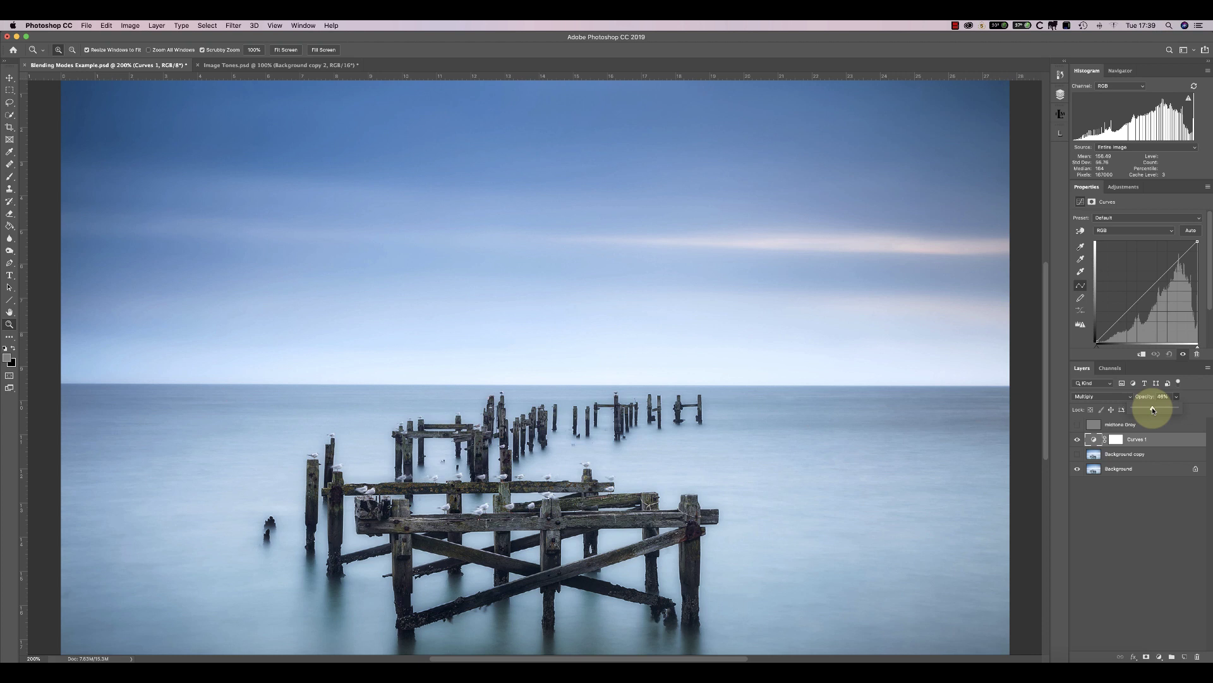
click(1078, 439)
click(1079, 440)
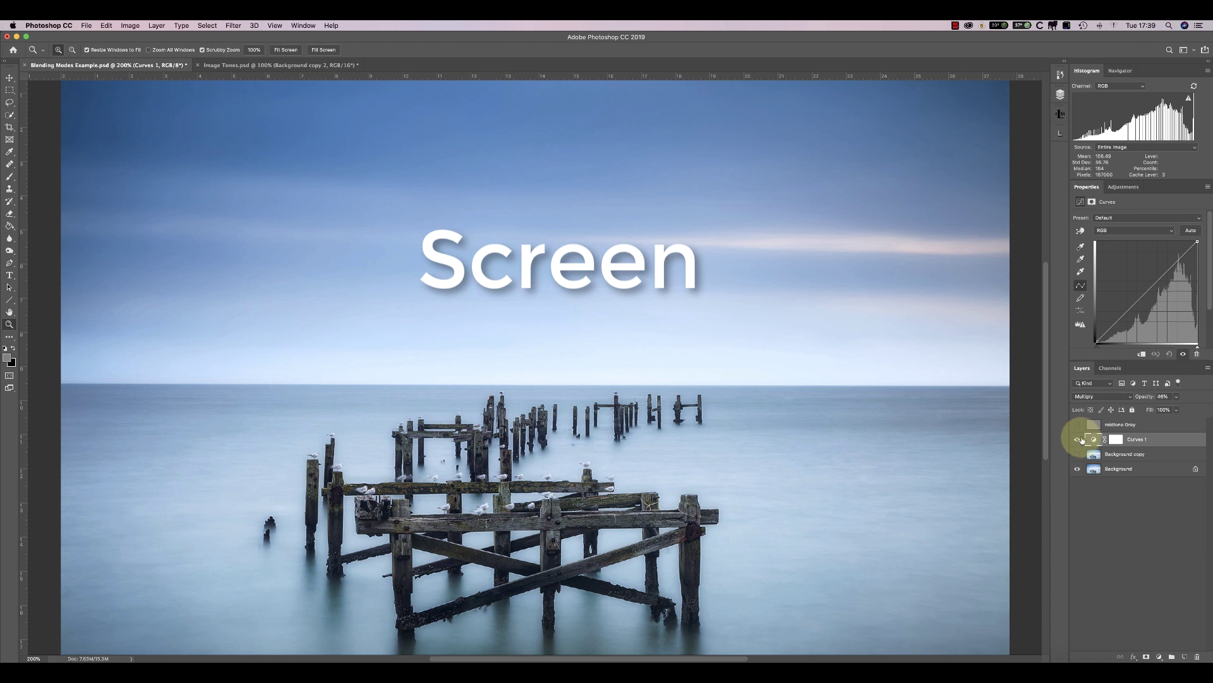
Step: Switch Curves 1 from Multiply to Screen and raise its opacity from 46% to 100%
click(1113, 396)
click(1116, 396)
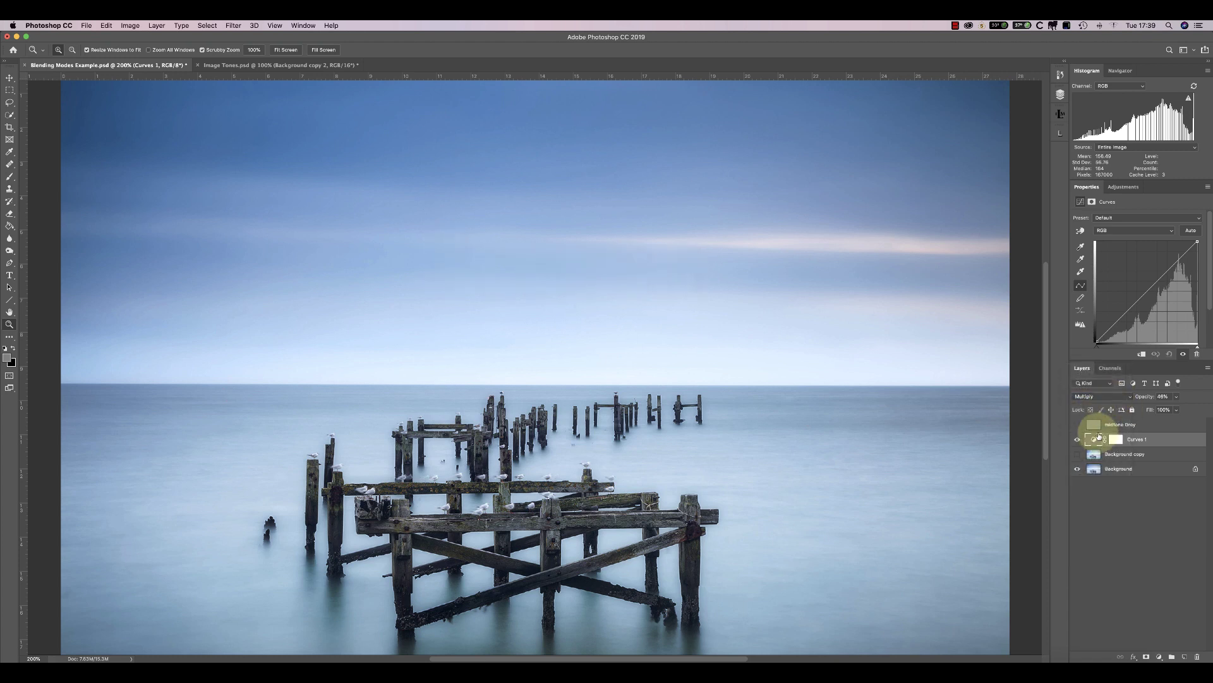
click(1098, 395)
click(1086, 436)
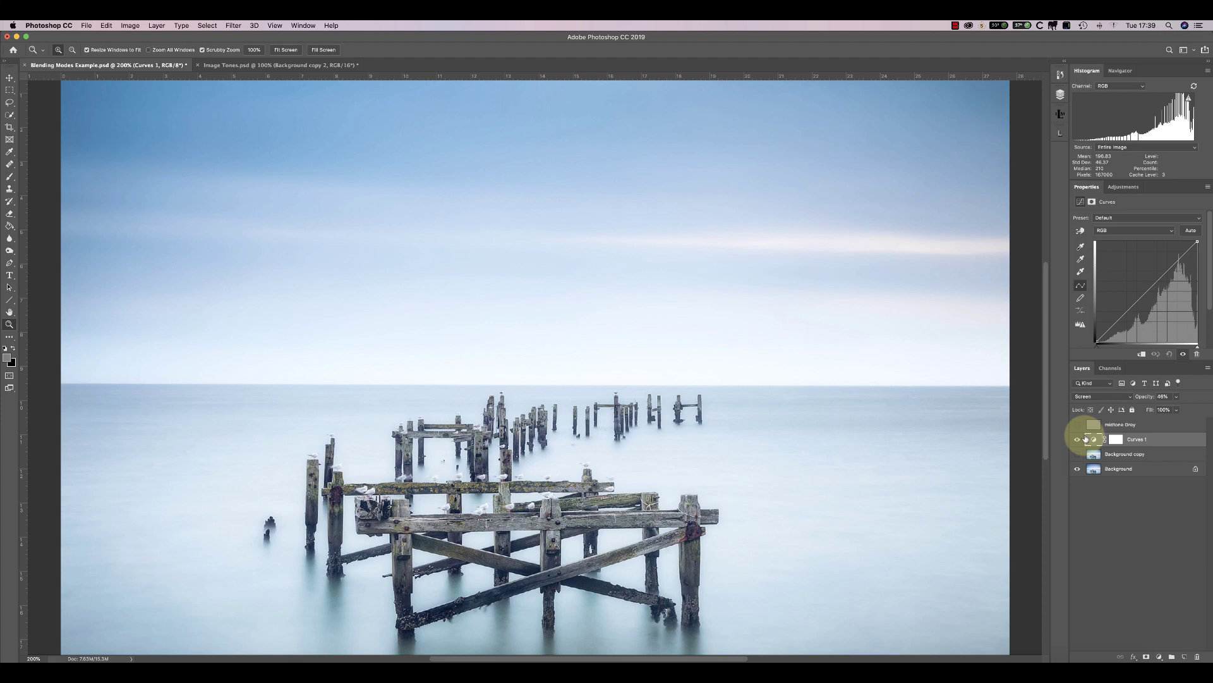
click(1177, 396)
drag(1176, 409, 1200, 409)
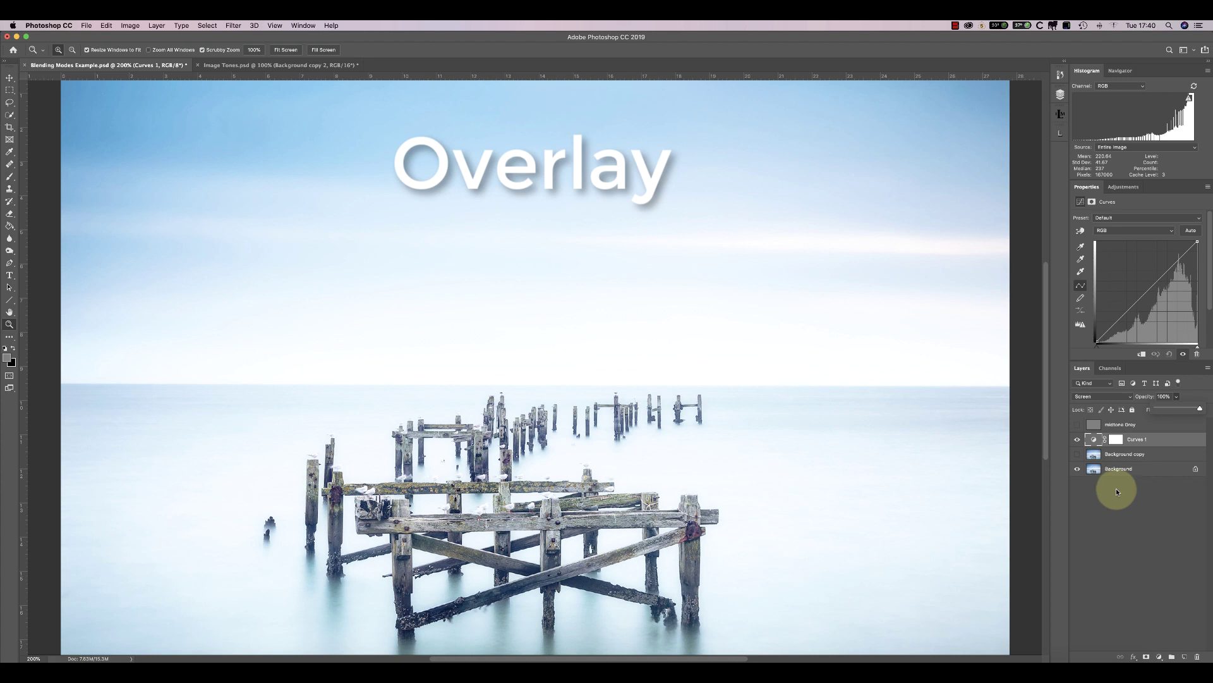
Step: Set Curves 1 to Overlay and toggle its visibility to compare
click(1103, 396)
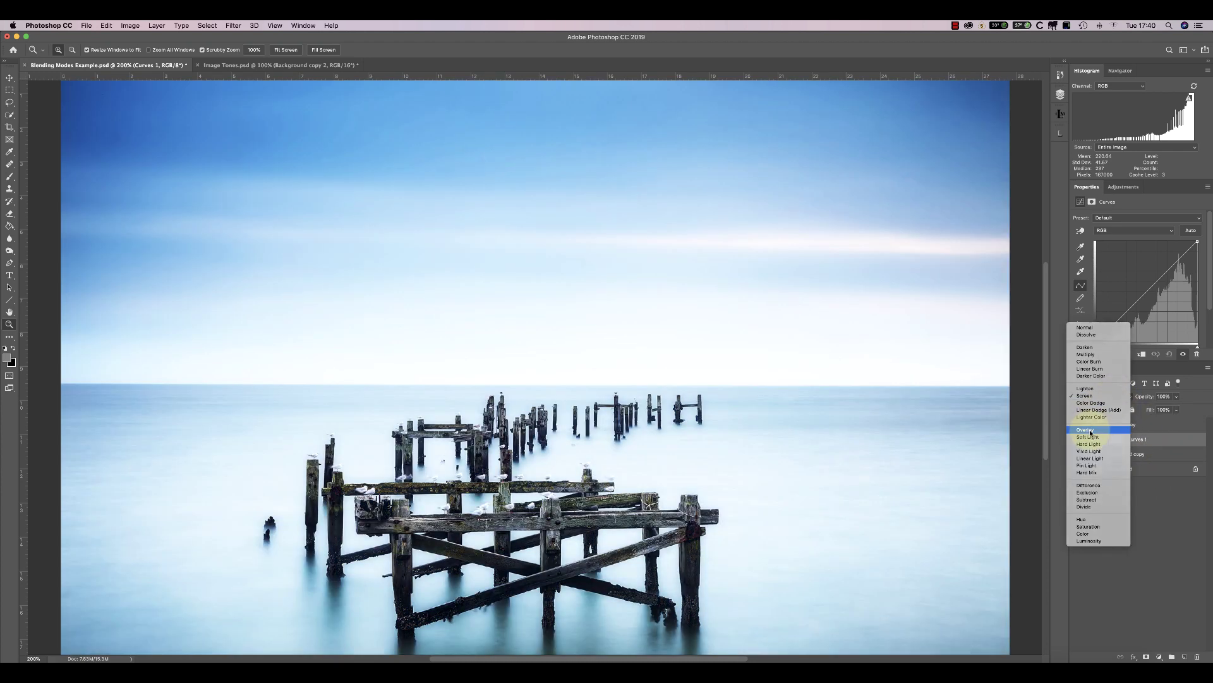
click(1091, 430)
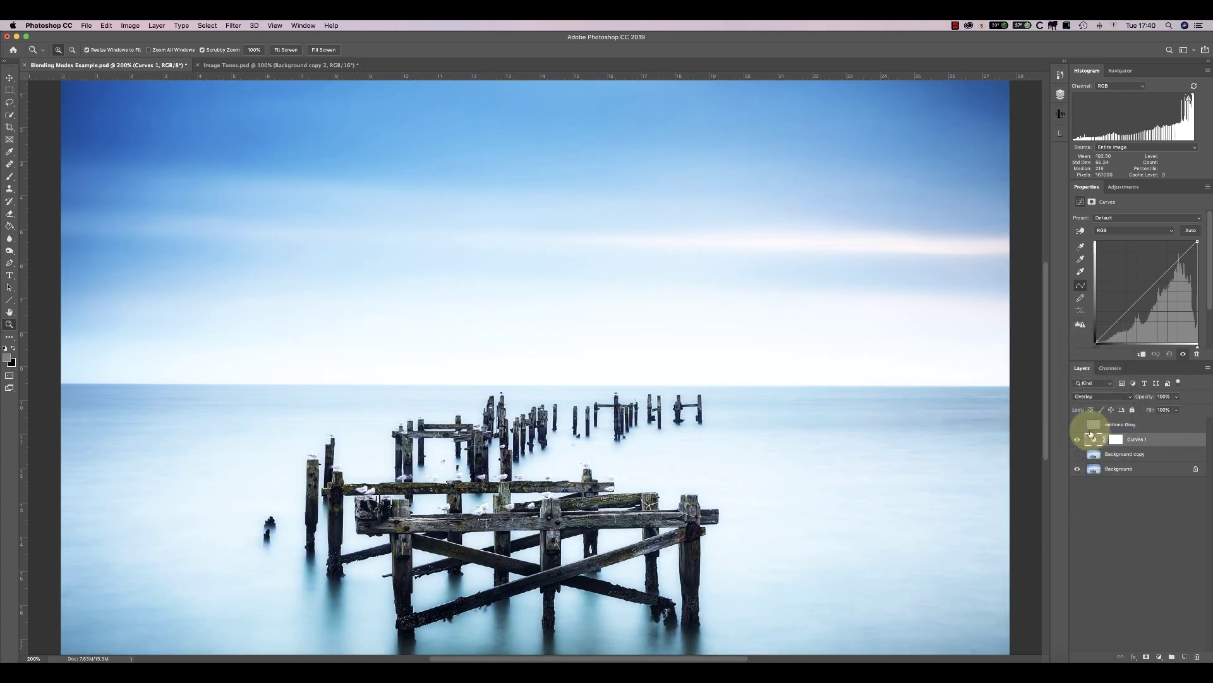
click(1078, 439)
click(1077, 439)
Step: Change Curves 1 to Soft Light and toggle its visibility to compare
click(1100, 396)
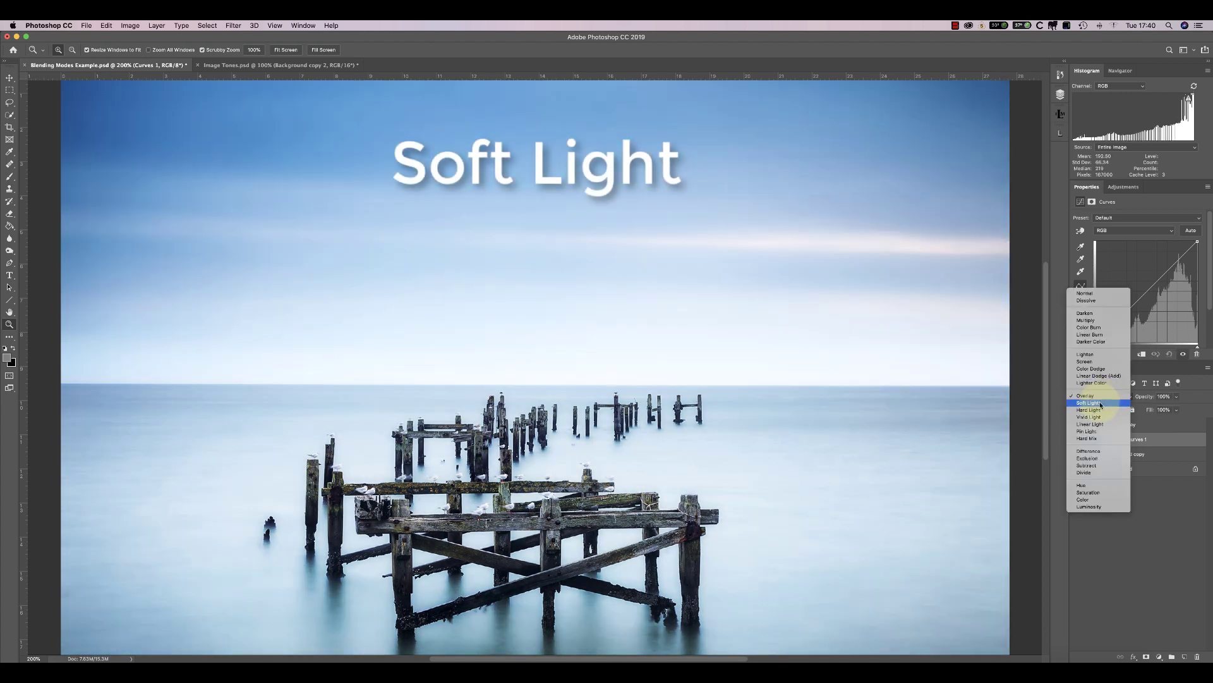
click(1102, 402)
click(1078, 439)
click(1078, 439)
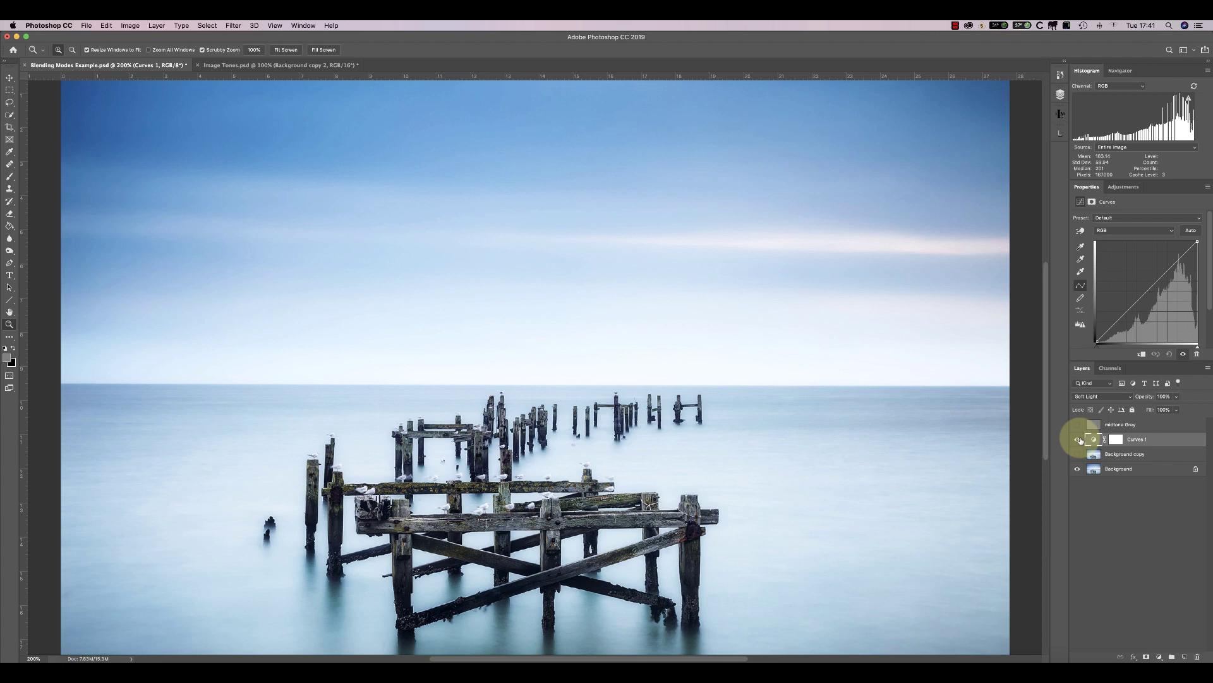
Step: Show and select the midtone Grey layer, then set it to Multiply
click(1078, 424)
click(1098, 426)
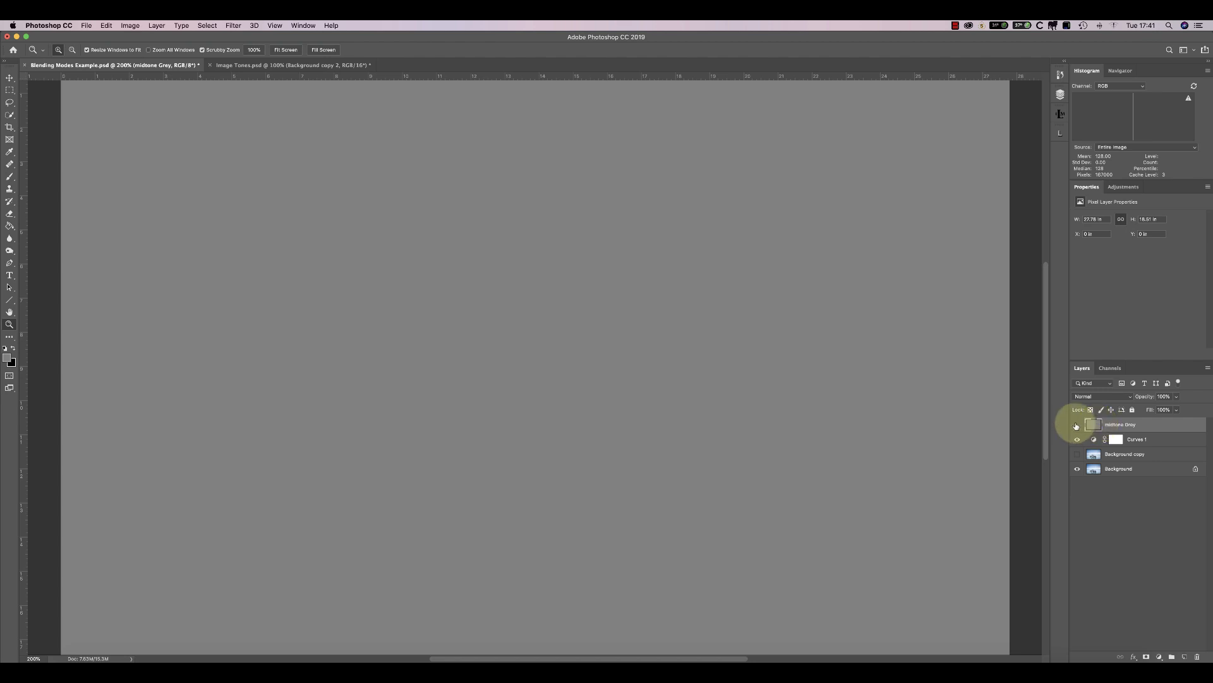
click(1077, 425)
click(1077, 425)
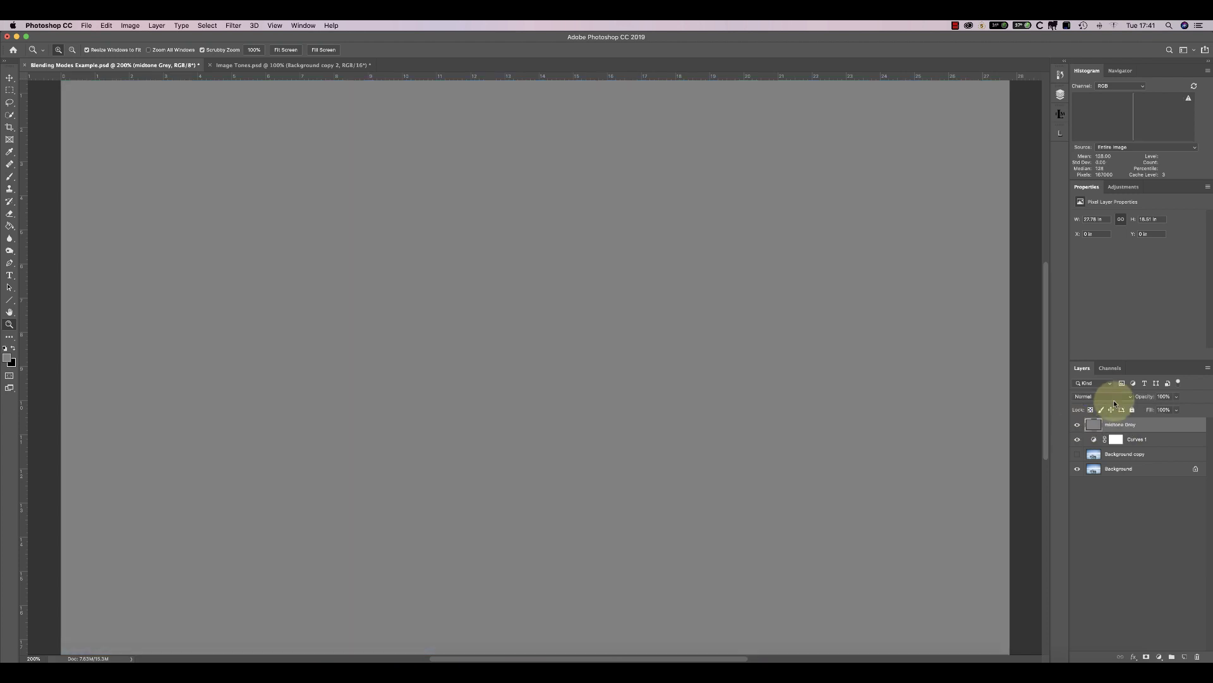
click(1114, 395)
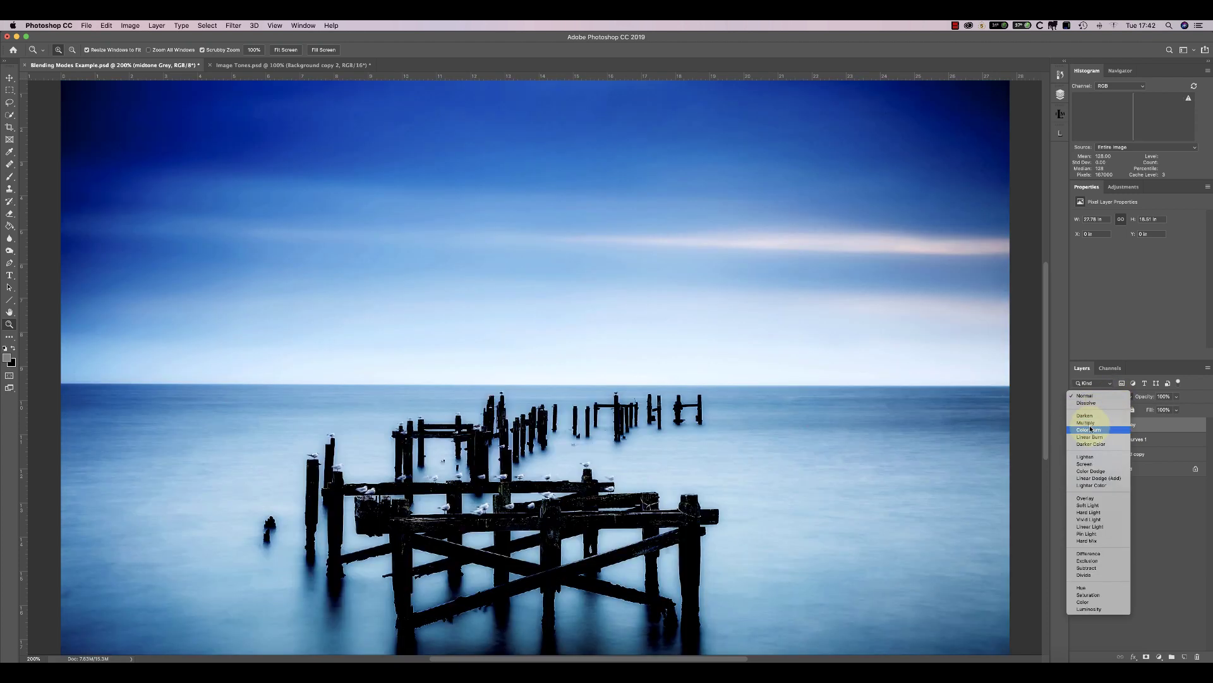
click(1089, 423)
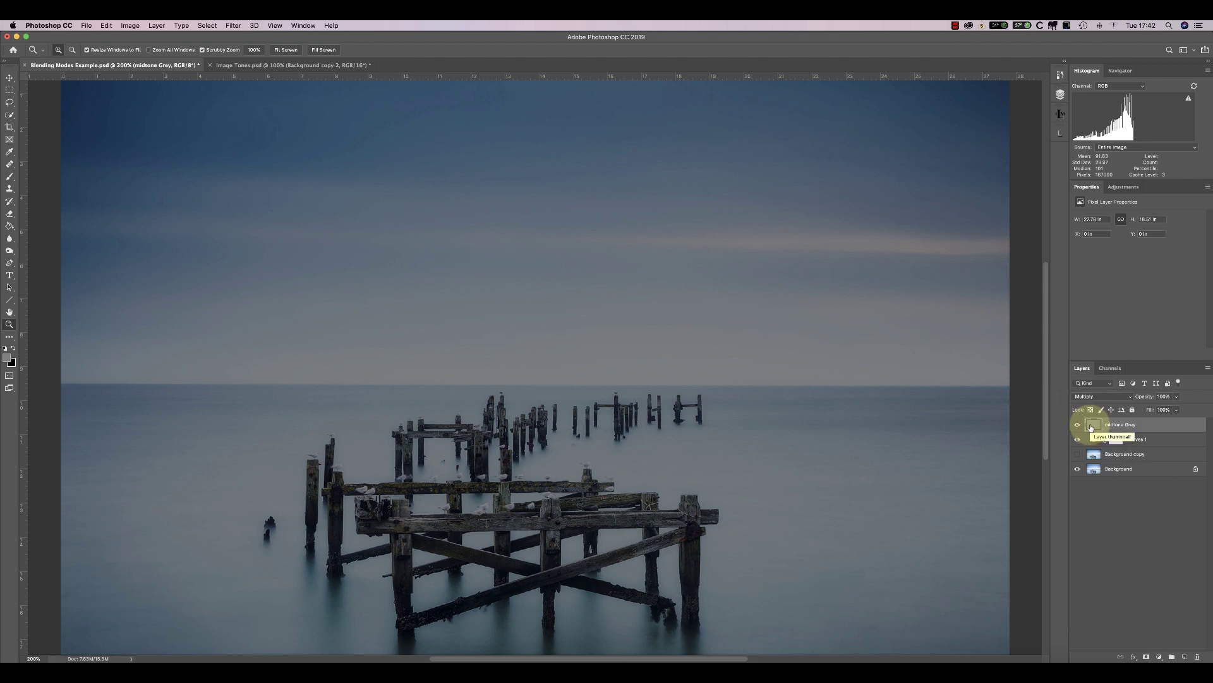
Step: Switch midtone Grey to Screen, then Overlay, toggling it to compare
click(1110, 396)
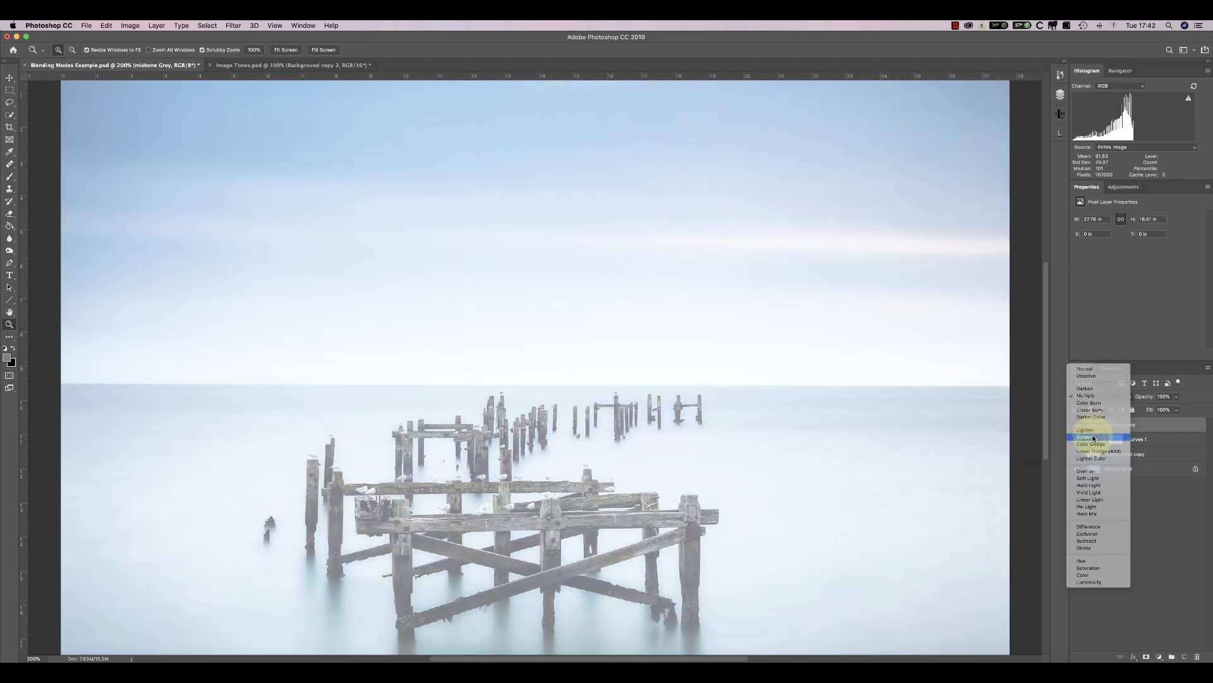
click(1093, 437)
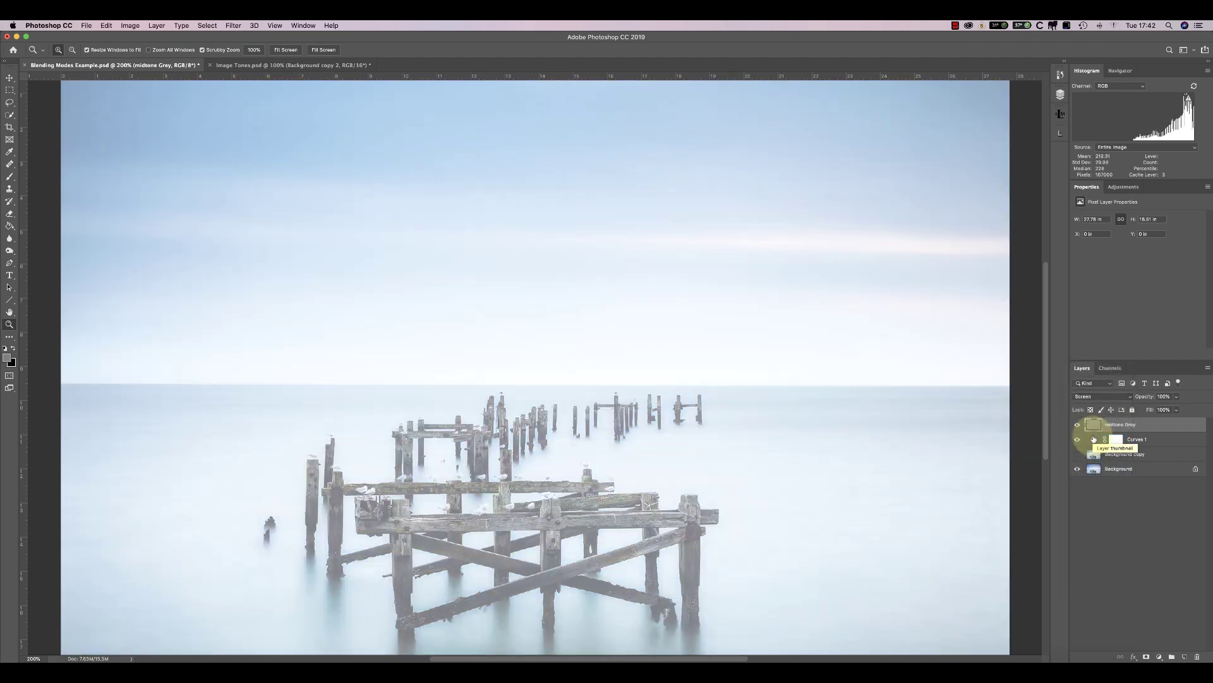
click(1126, 396)
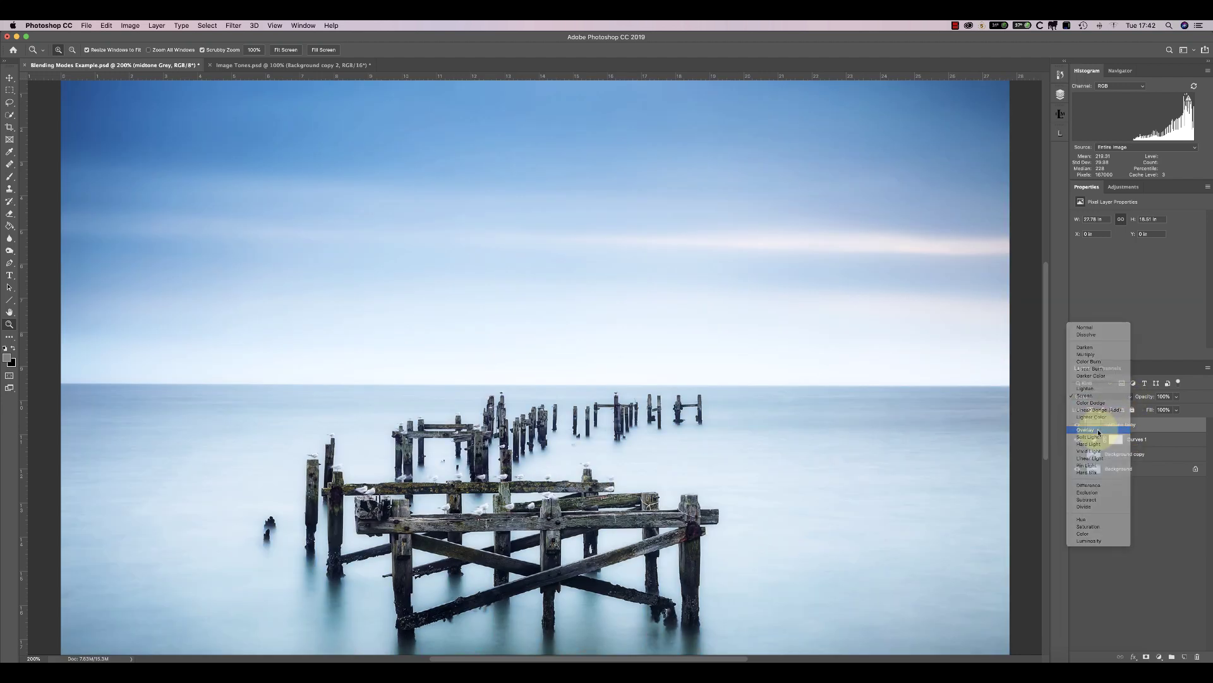
click(1097, 429)
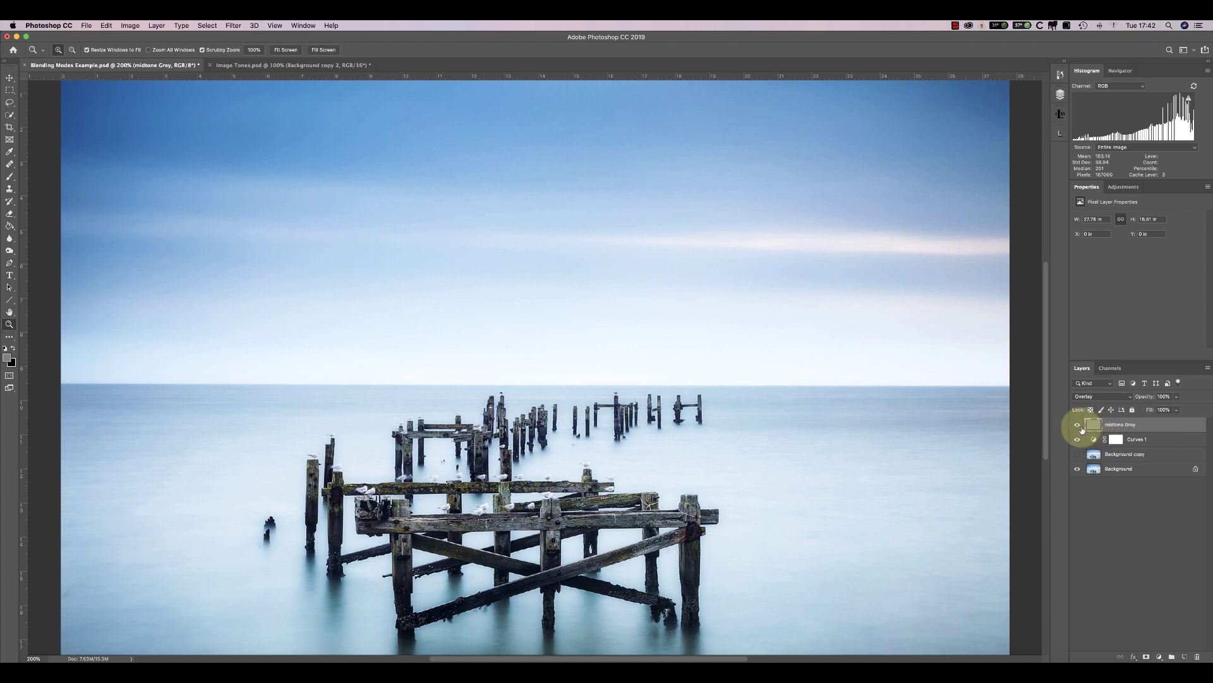
click(1078, 425)
click(1079, 425)
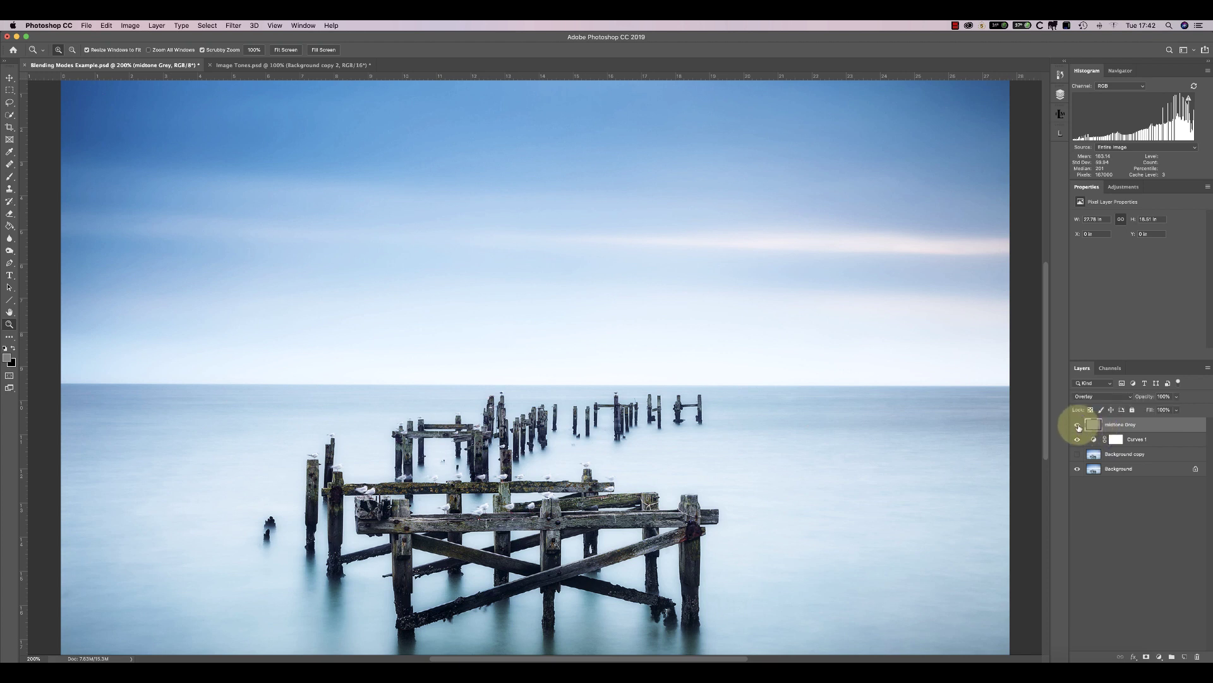
Step: Set midtone Grey to Soft Light and hide it to compare
click(1091, 397)
click(1093, 404)
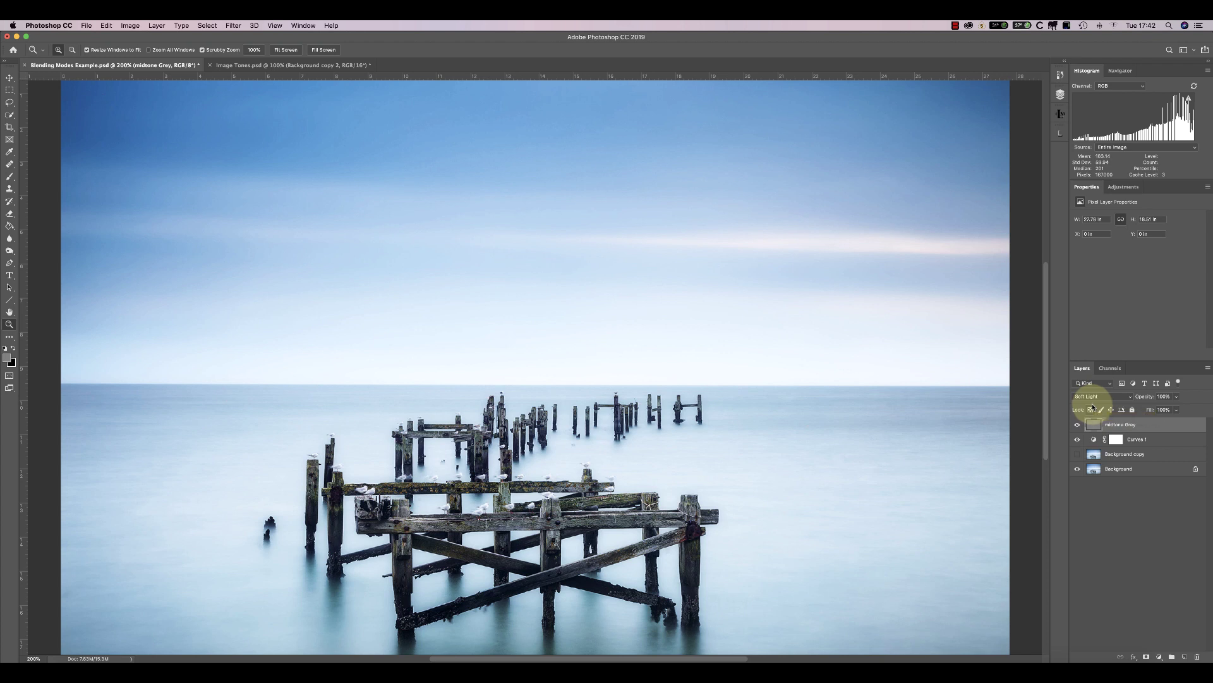
click(1076, 425)
Step: Re-show midtone Grey in Photoshop, then show and select midtone Grey in Affinity Photo
click(1077, 425)
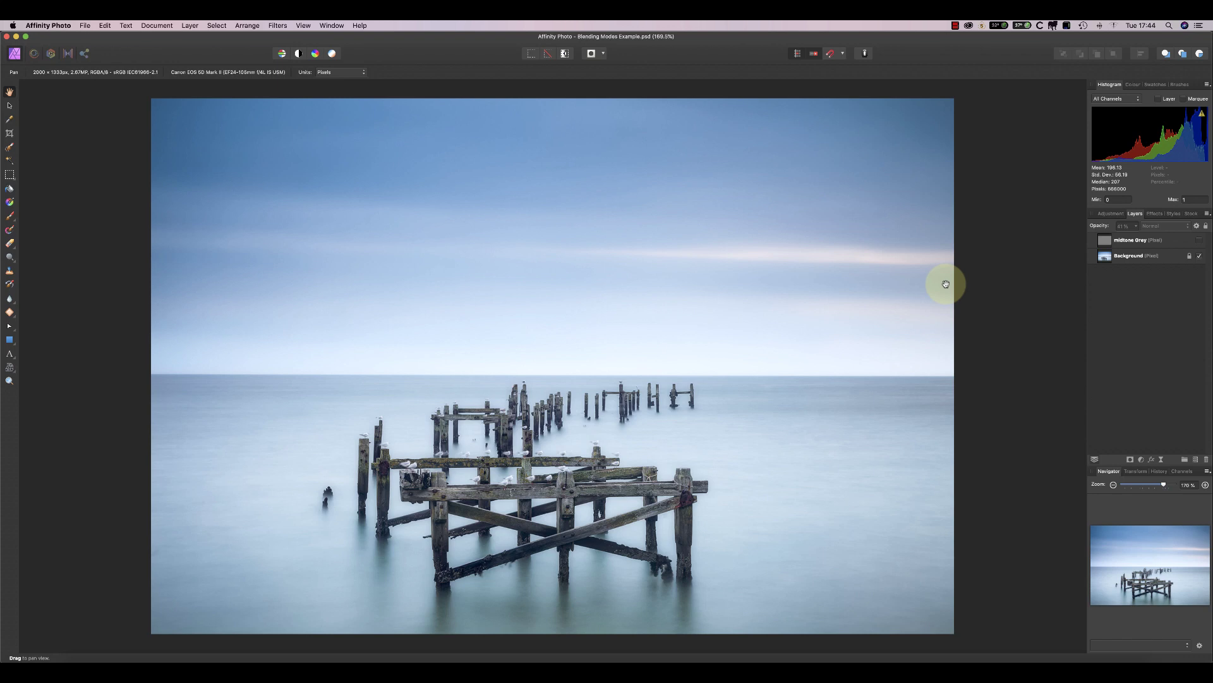
click(1200, 239)
click(1139, 241)
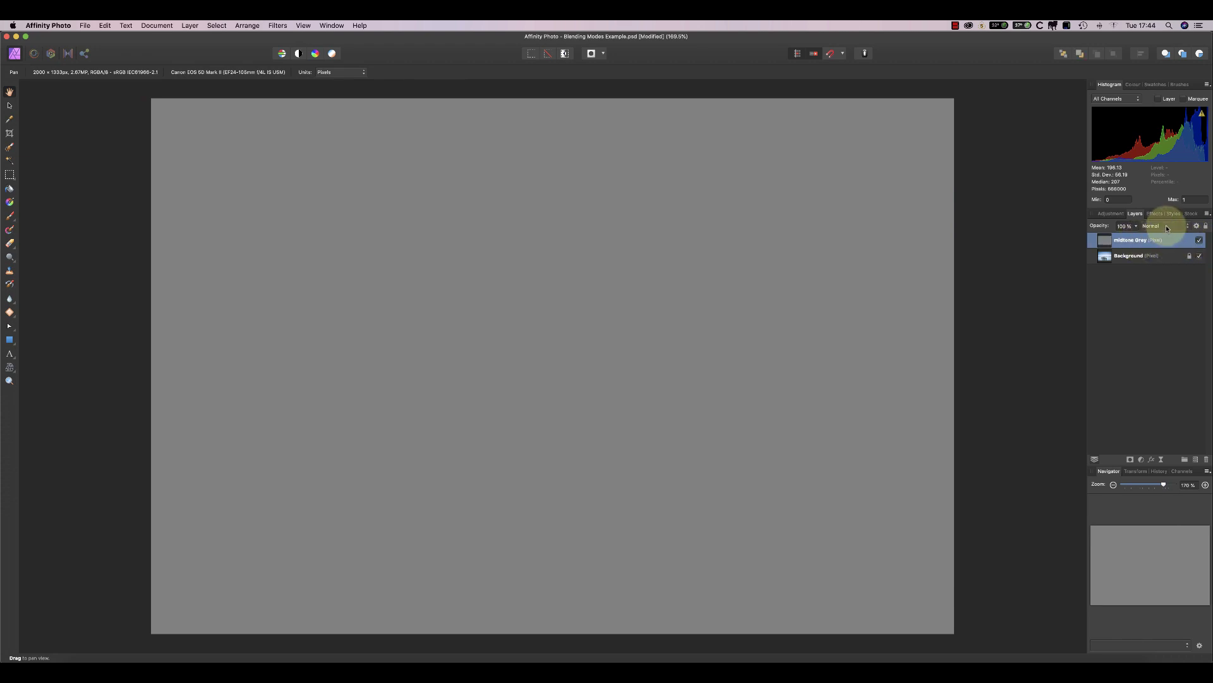
click(1167, 226)
click(1167, 227)
Step: Set Affinity's midtone Grey to Multiply and toggle it to compare
click(1167, 227)
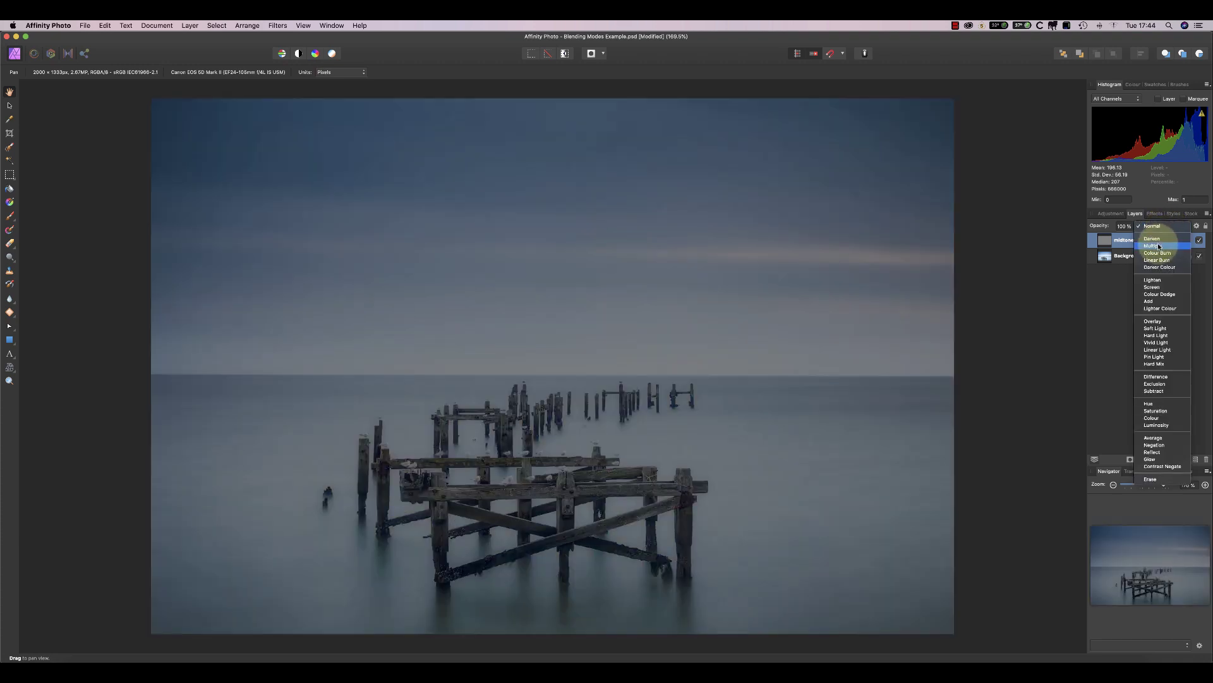
click(1158, 247)
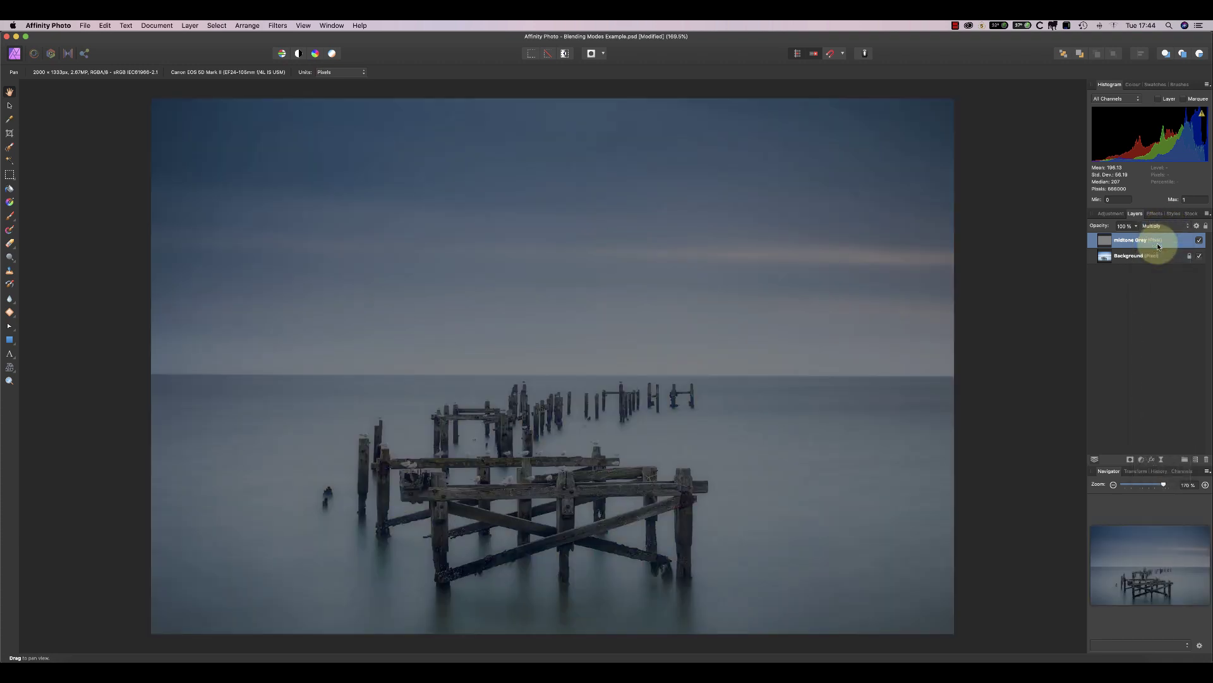
click(1200, 240)
click(1200, 240)
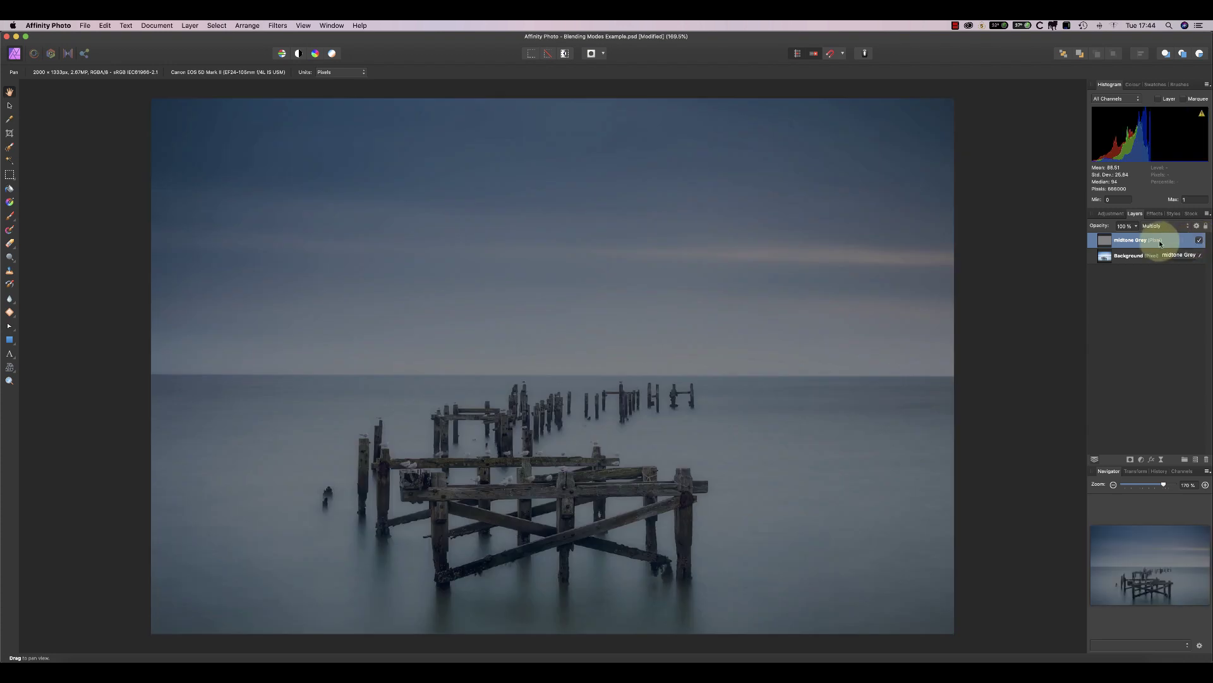
Step: Switch midtone Grey to Screen and toggle it to compare
click(1167, 226)
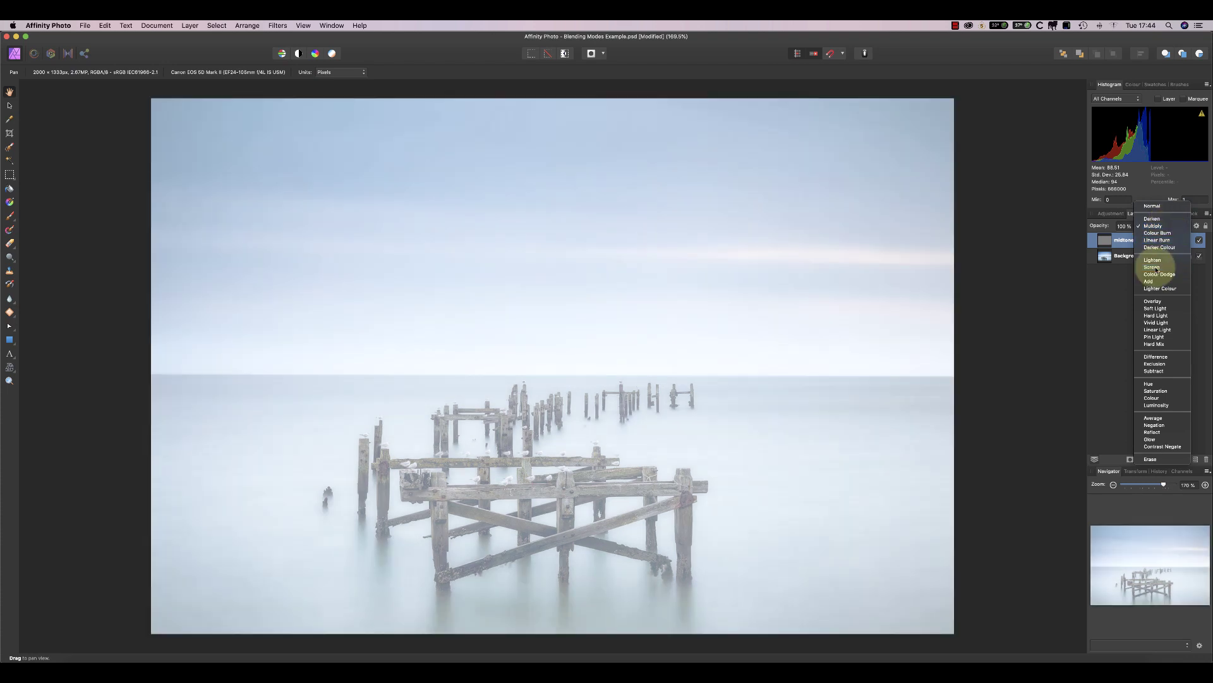
click(1152, 267)
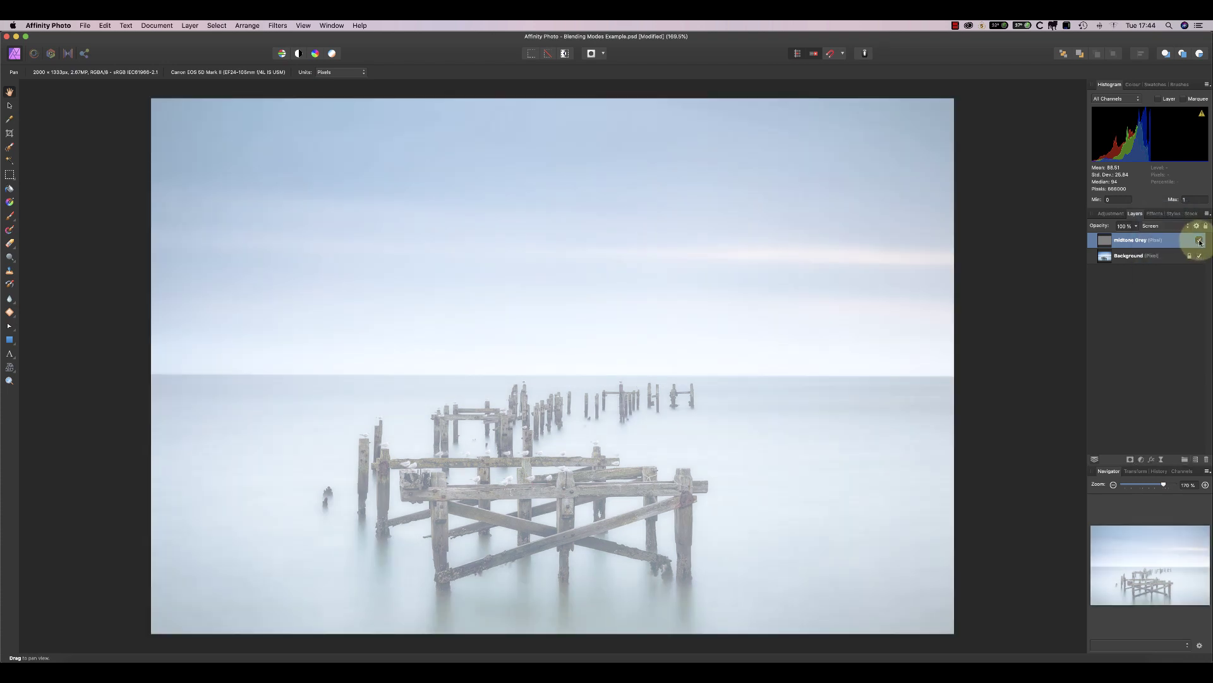
click(1199, 241)
click(1199, 241)
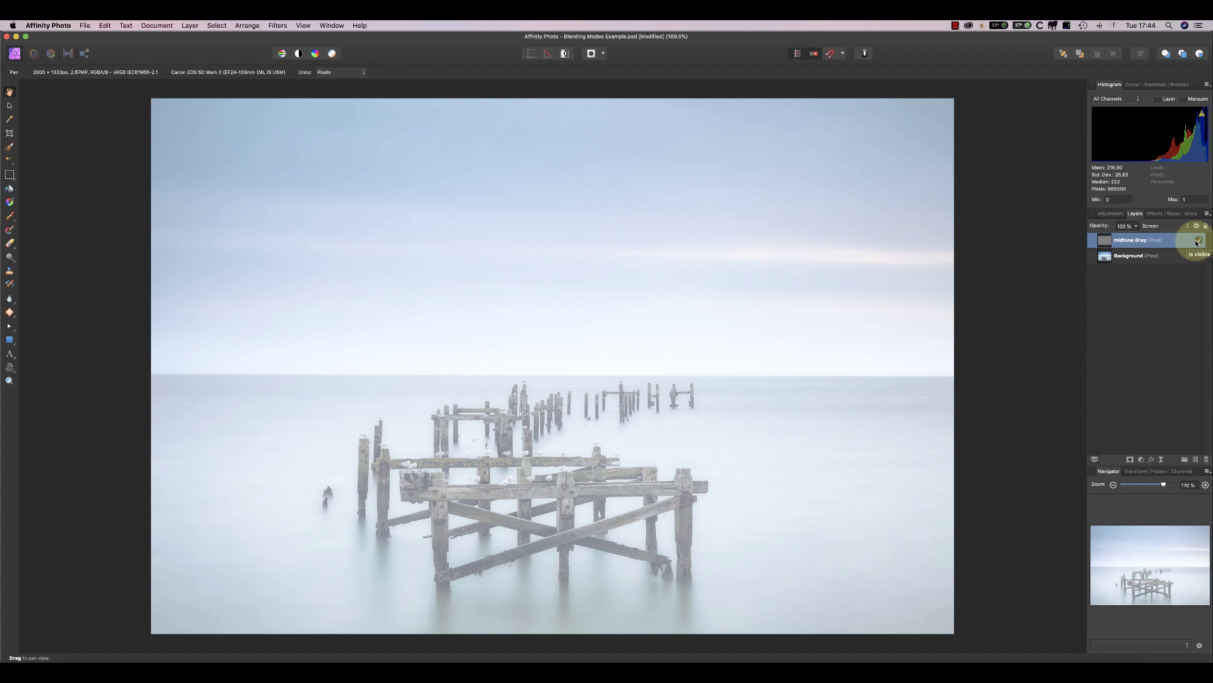
Step: Try Overlay, then Soft Light on midtone Grey, toggling visibility to compare each
click(1152, 226)
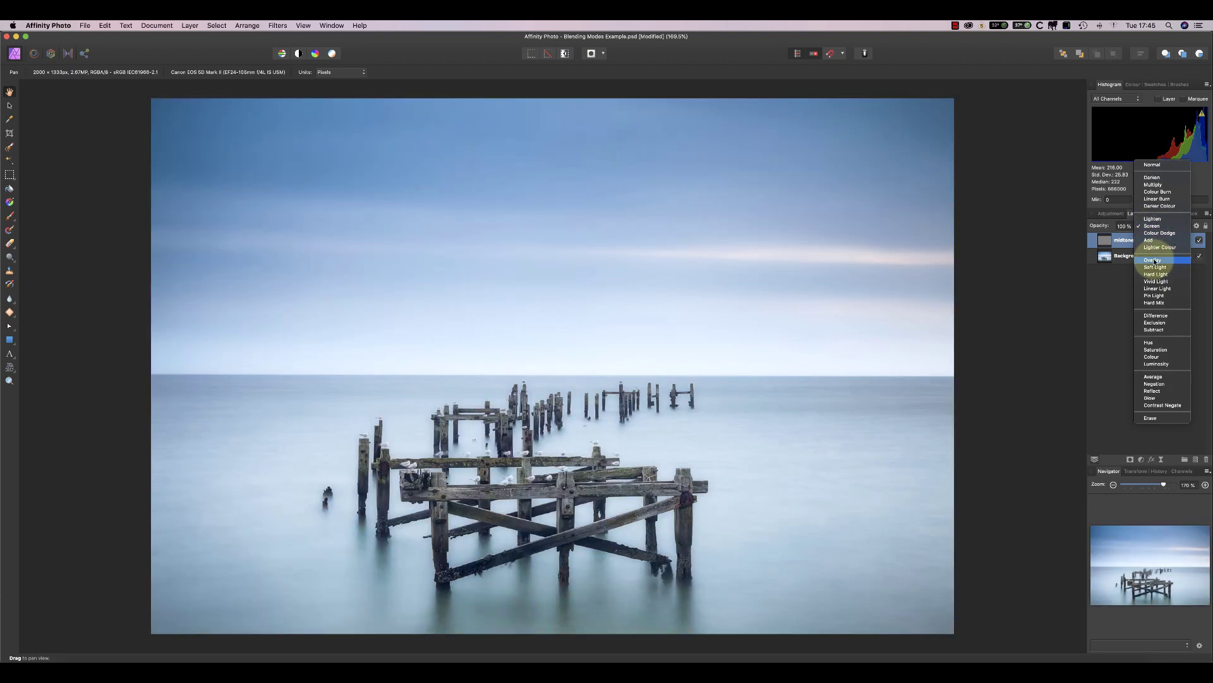
click(1152, 259)
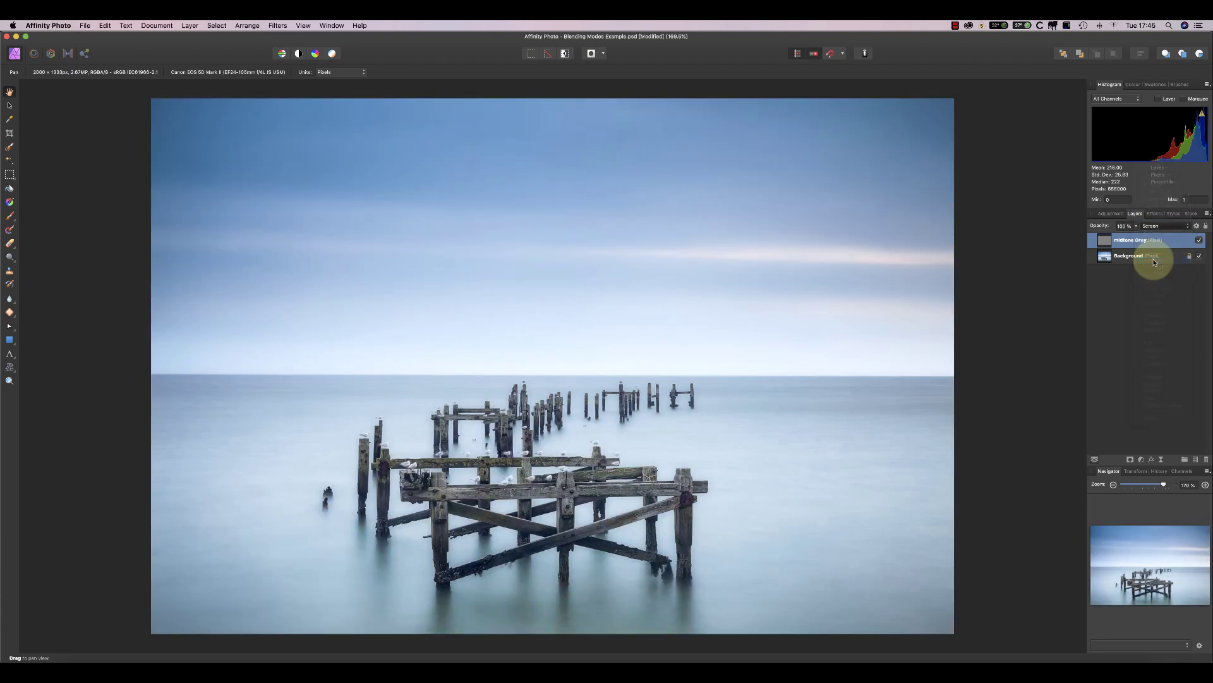
click(1199, 241)
click(1152, 227)
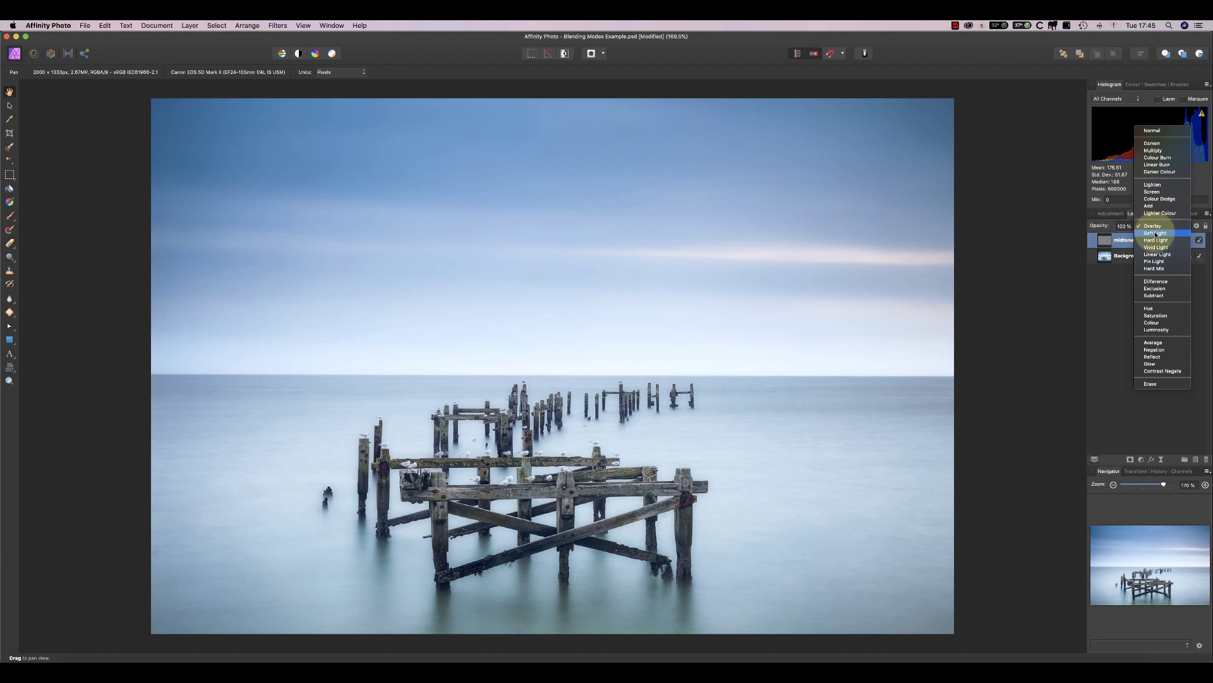
click(1155, 234)
click(1199, 242)
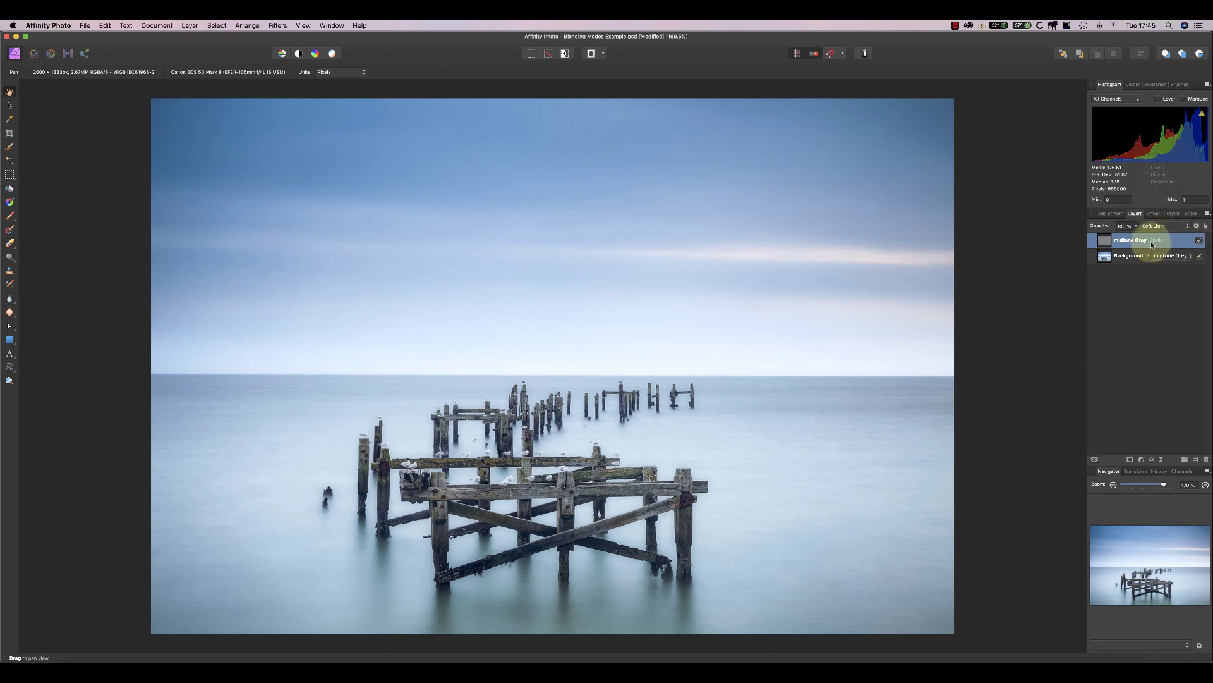